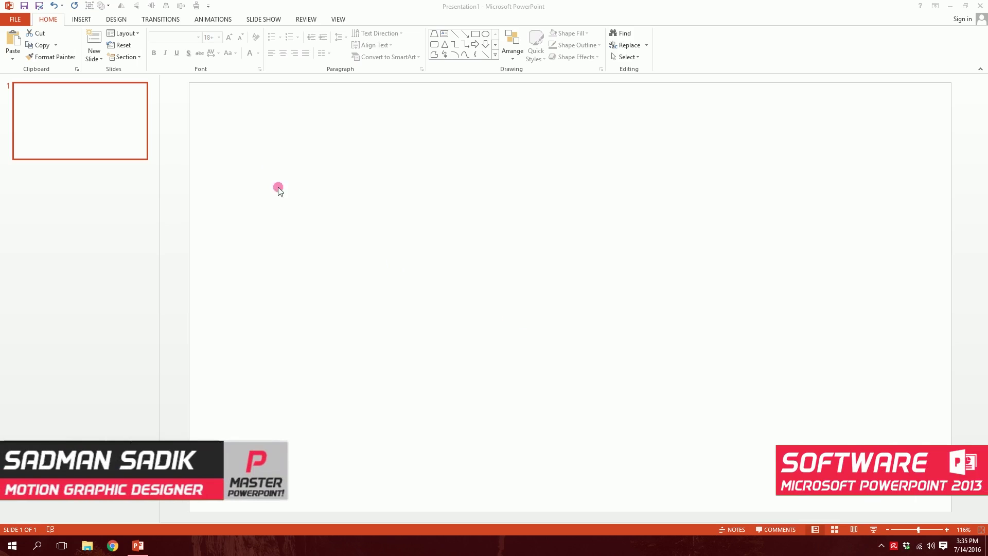
Step: Insert plain black WordArt reading 'HARD WORK BEATS TALENT'
left_click(91, 22)
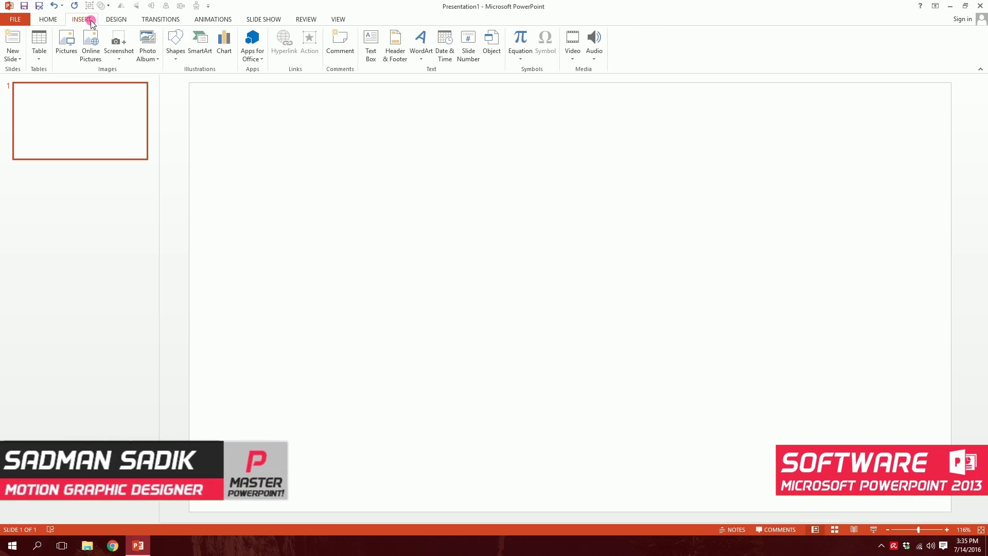
left_click(420, 41)
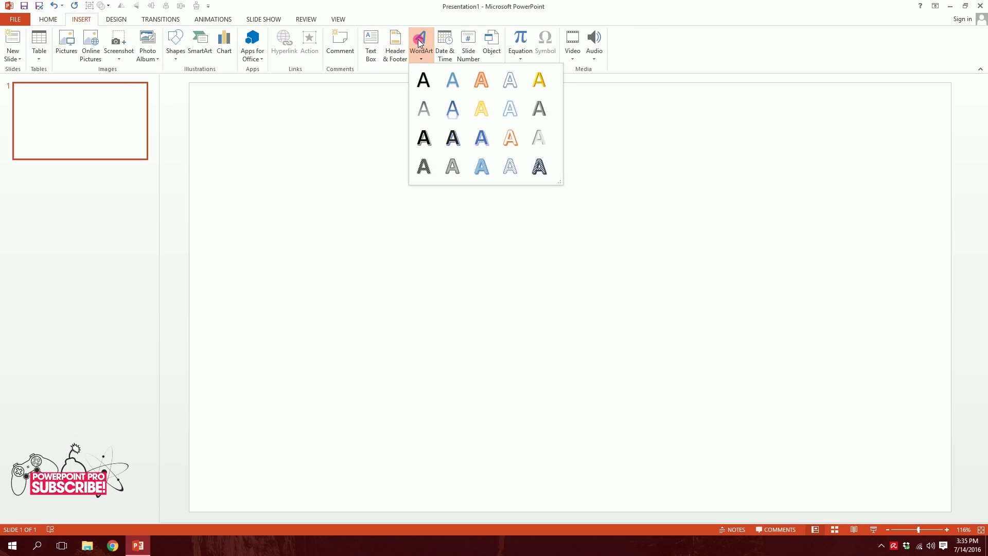
left_click(423, 83)
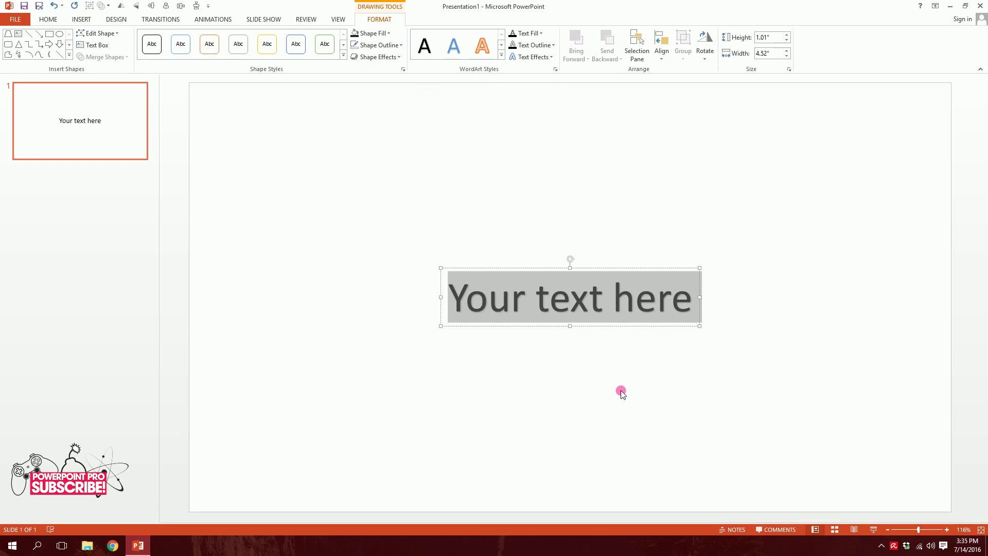
type("HARD W")
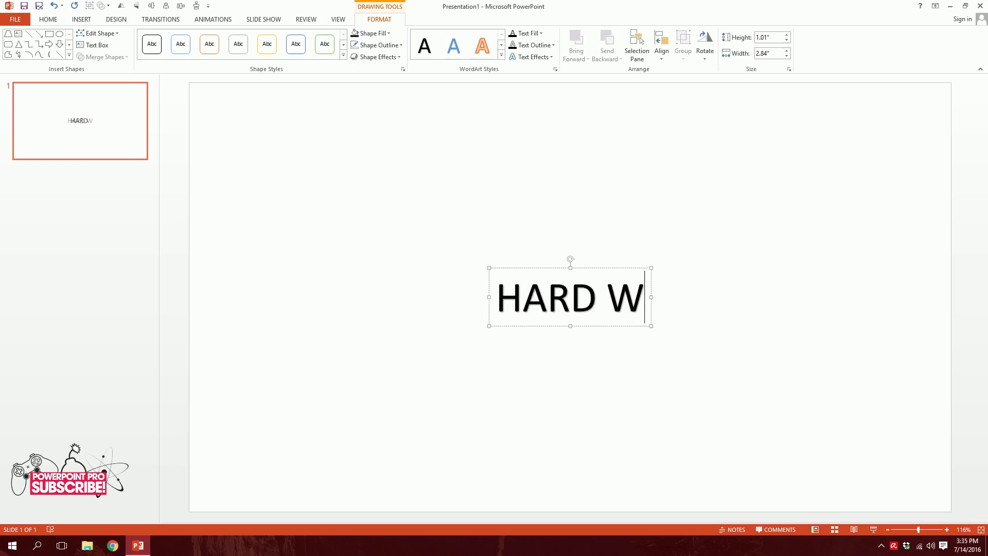
type("ORK BEATS ")
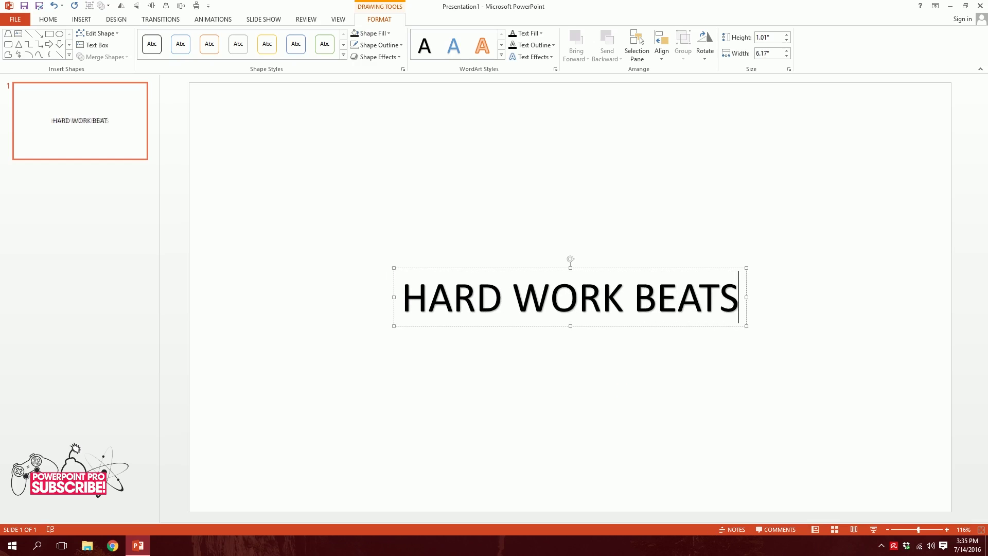
type("TALENT")
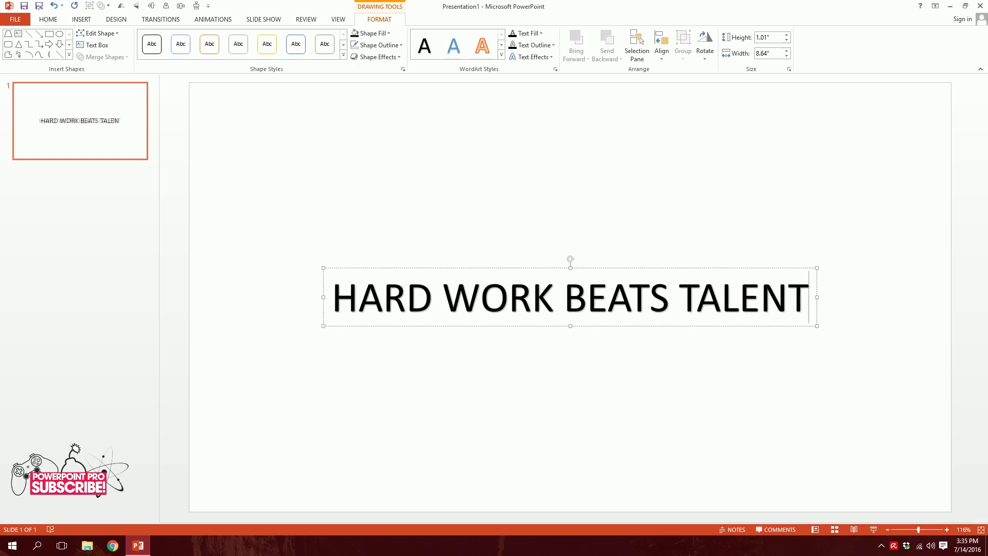
Step: Centre the WordArt box horizontally and vertically on the slide
left_click(530, 269)
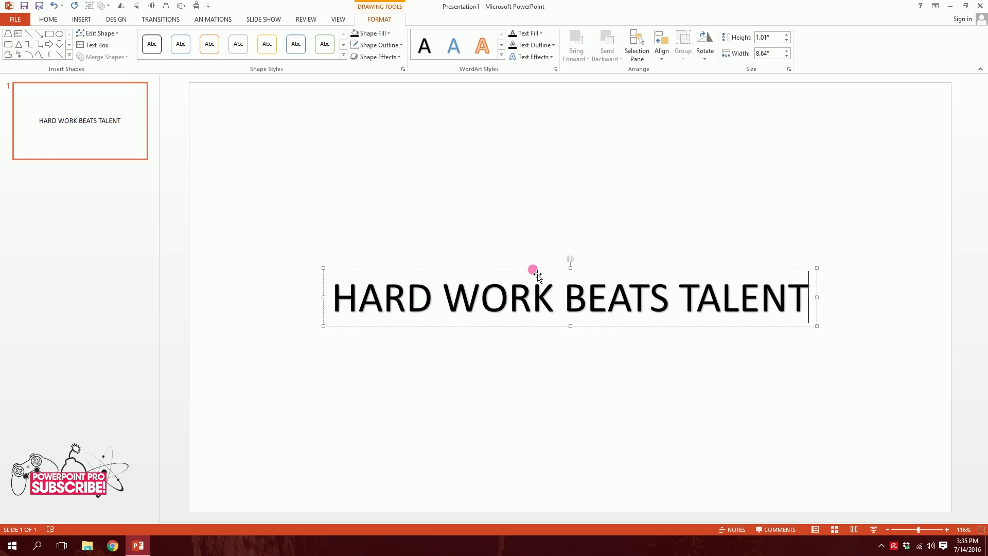
left_click_drag(536, 273, 533, 258)
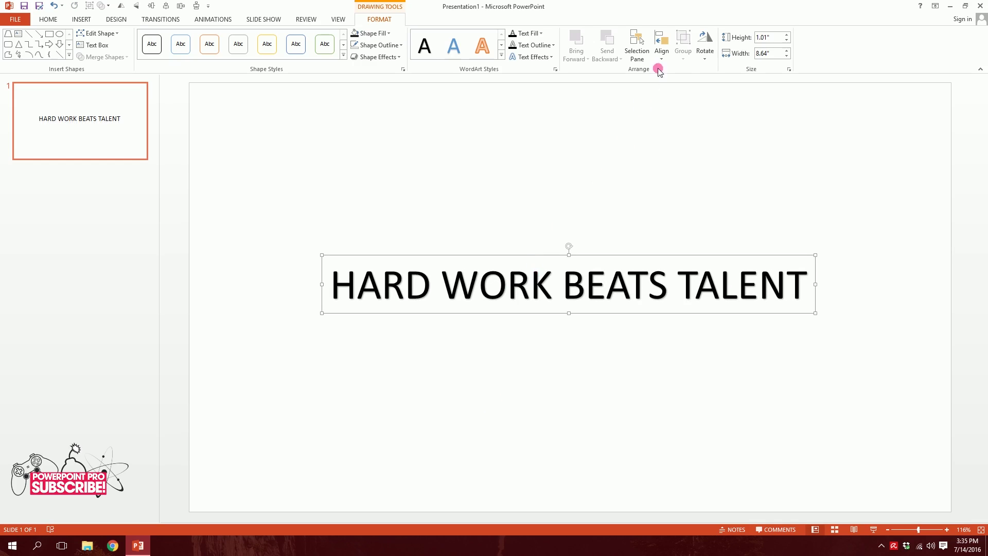
left_click(661, 49)
left_click(674, 88)
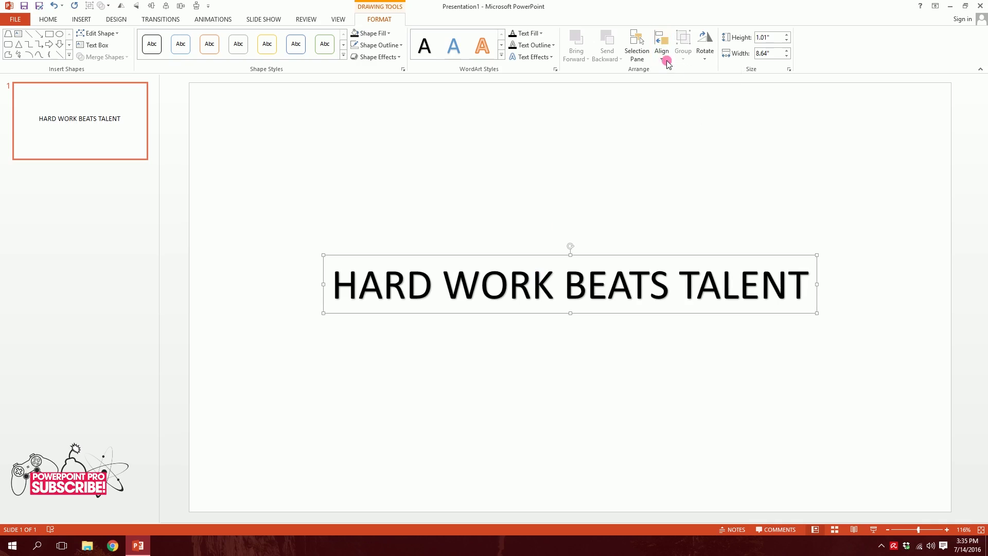
left_click(661, 49)
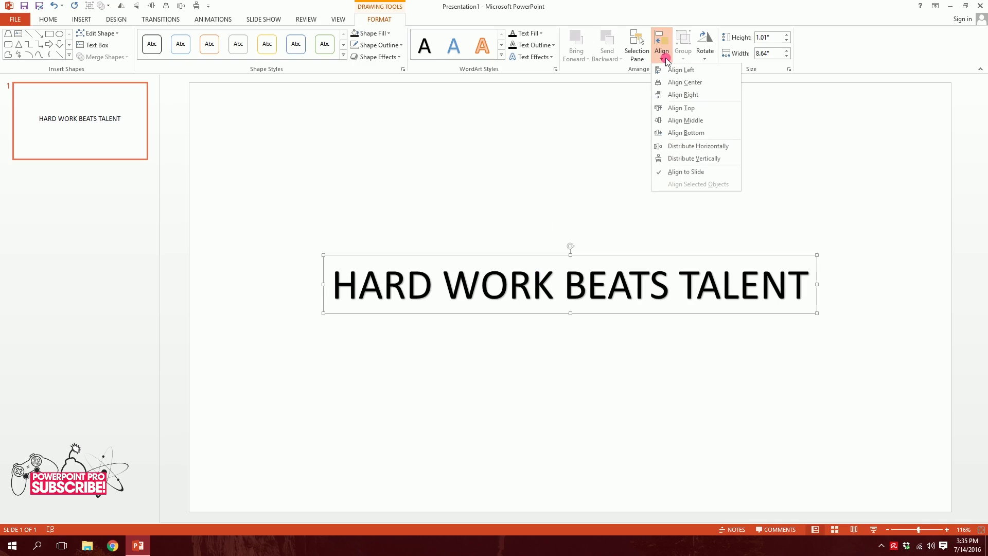
left_click(677, 121)
left_click(623, 265)
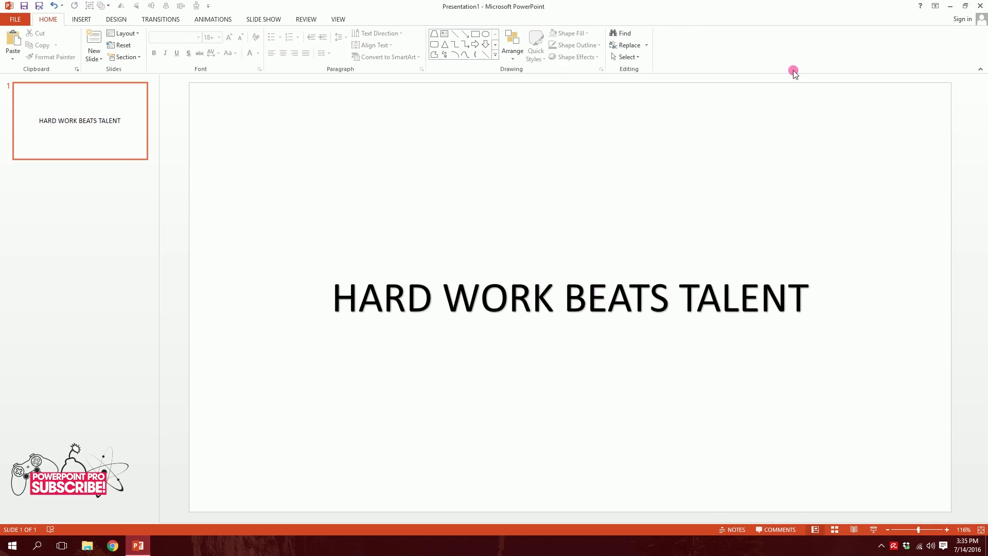
Step: Set the title text to the DAGGERSQUARE font
left_click(536, 294)
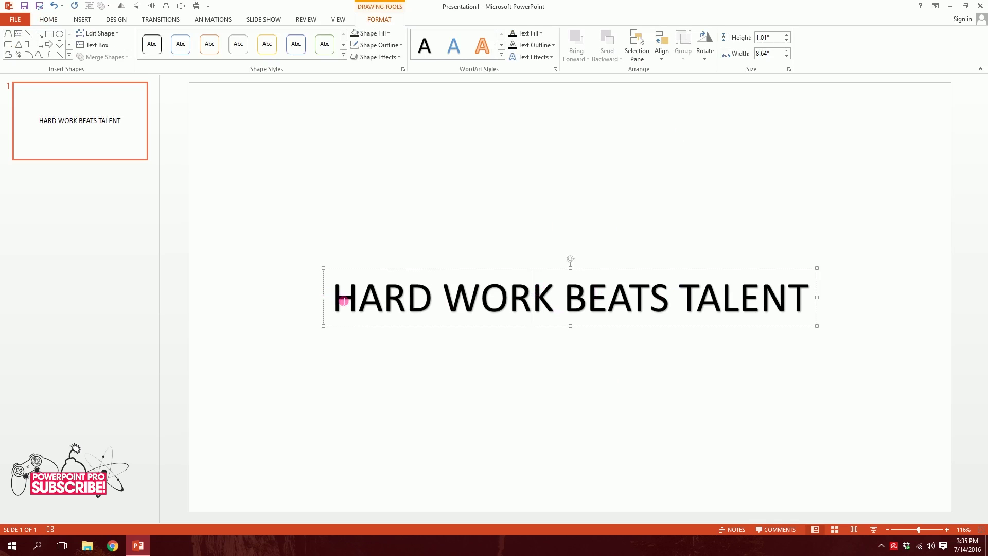
left_click_drag(342, 301, 788, 297)
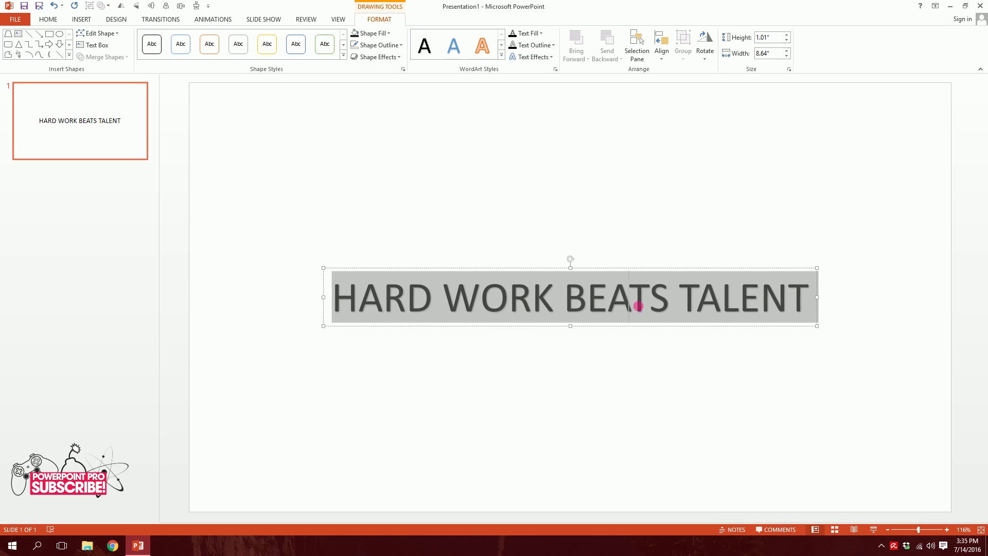
left_click(638, 306)
triple_click(638, 307)
left_click(48, 19)
left_click(170, 37)
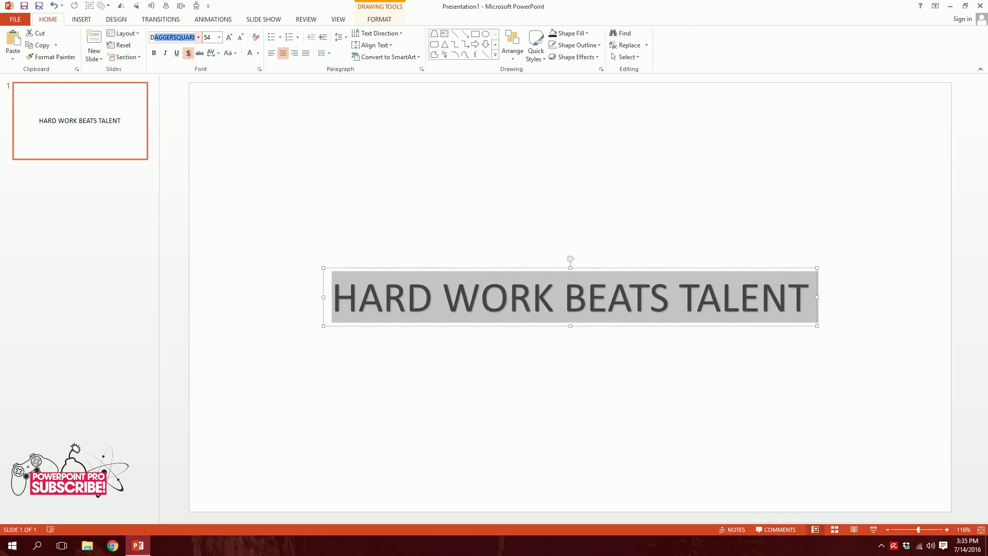
type("DA")
key("Return")
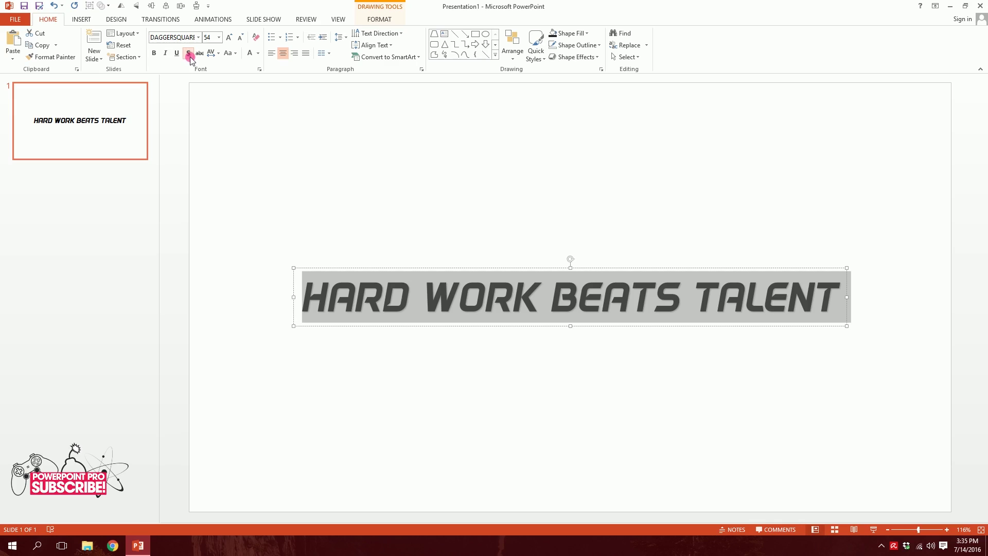
left_click(403, 411)
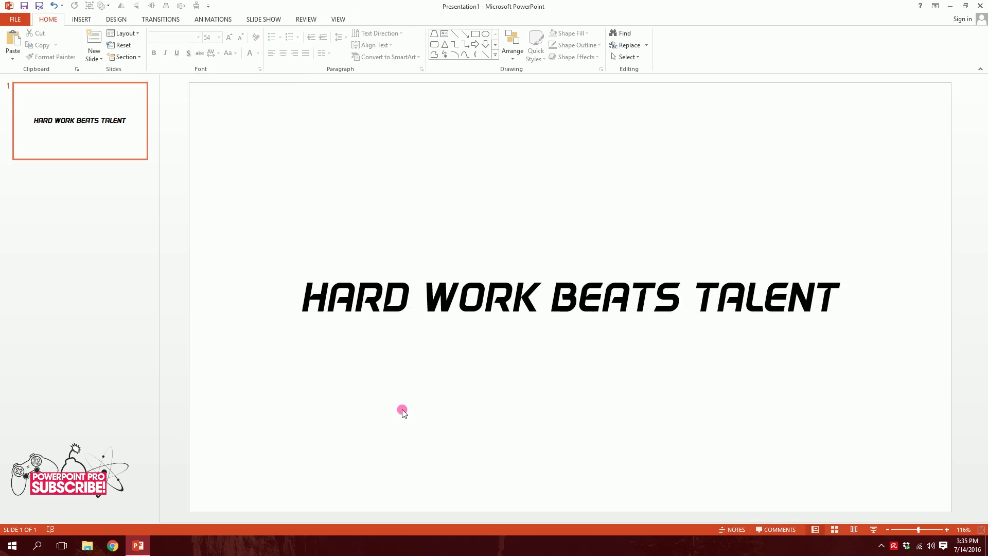
Step: Colour the title text dark grey (Black, Text 1, Lighter 25%)
left_click(470, 304)
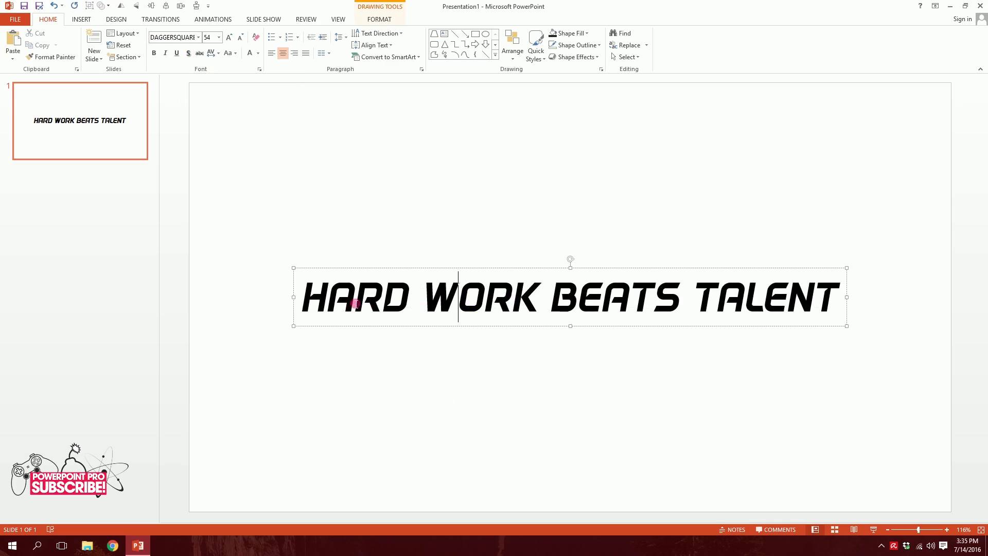
left_click_drag(322, 303, 840, 299)
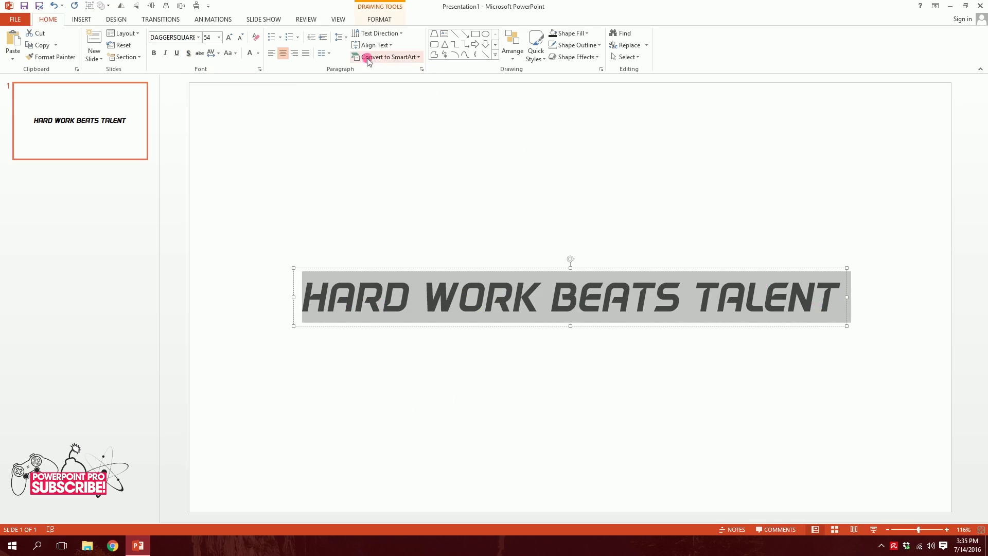
left_click(299, 54)
left_click(257, 53)
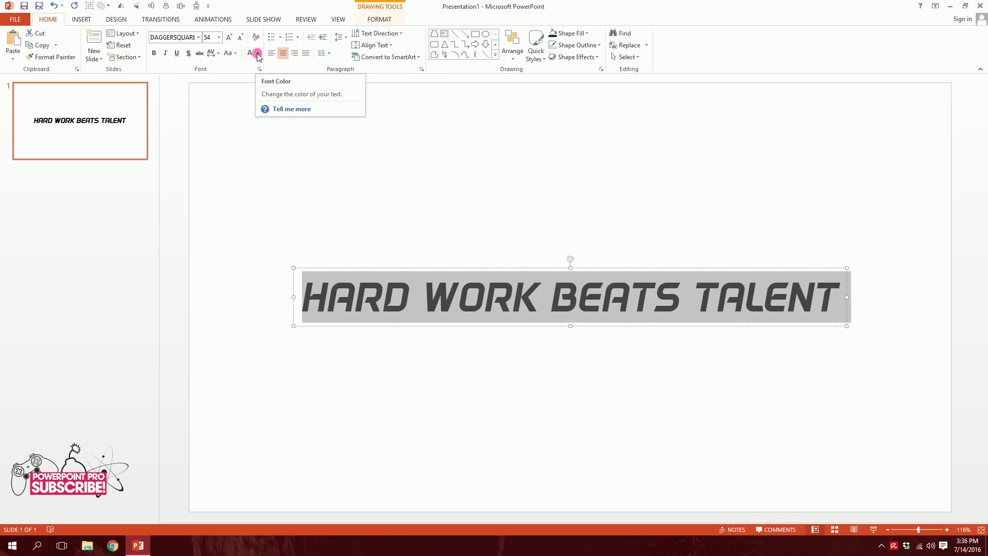
left_click(258, 54)
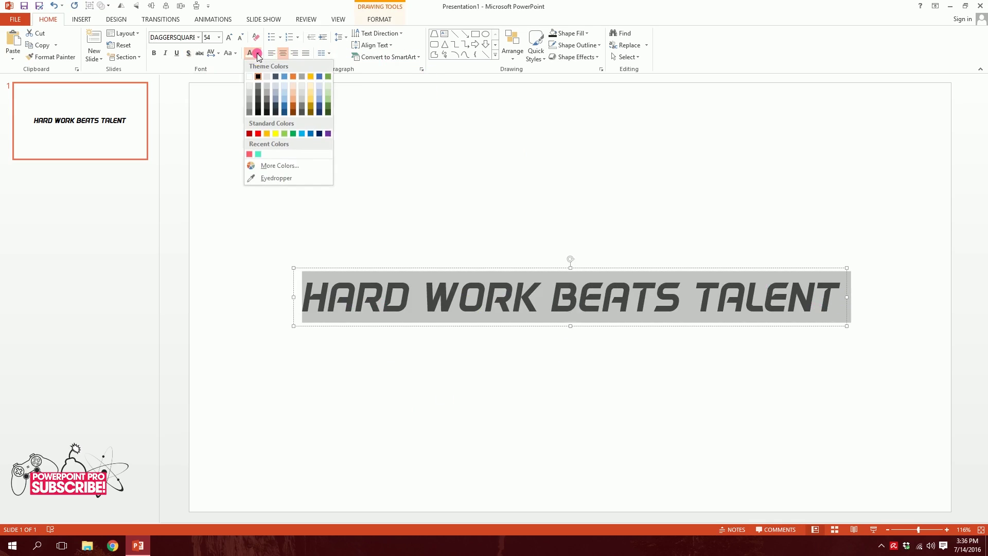
left_click(260, 100)
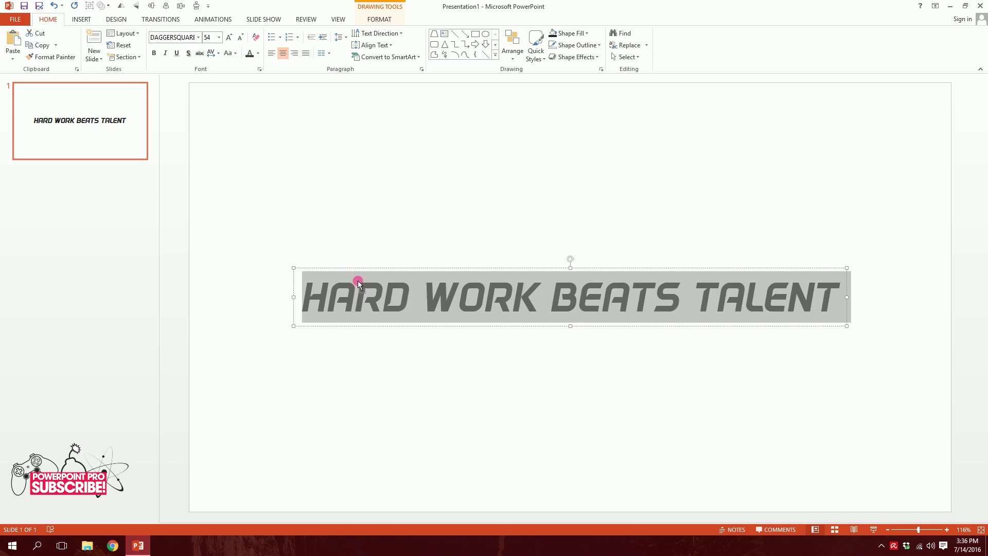
left_click(492, 271)
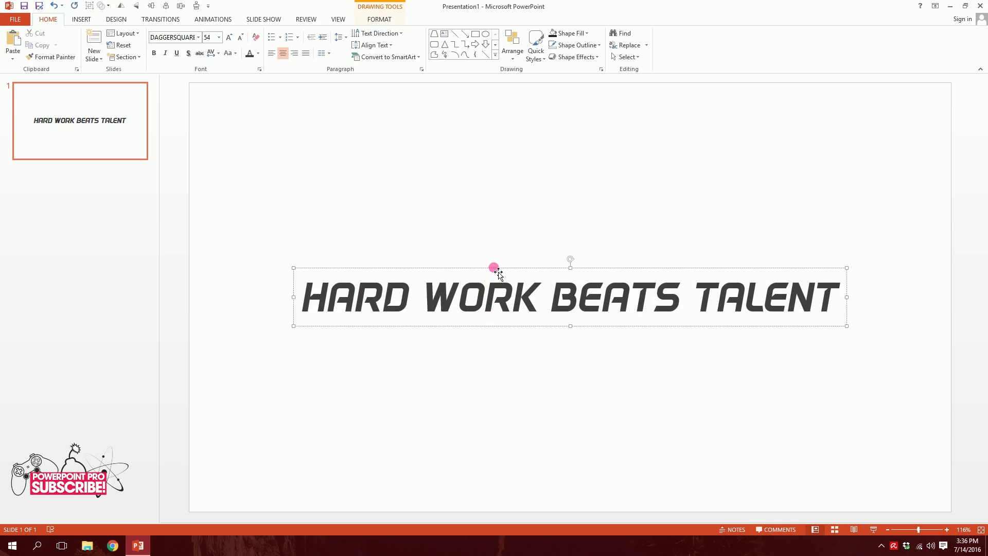
Step: Duplicate the title box above the original and replace its text with a quotation mark
left_click(496, 268)
key("ctrl+d")
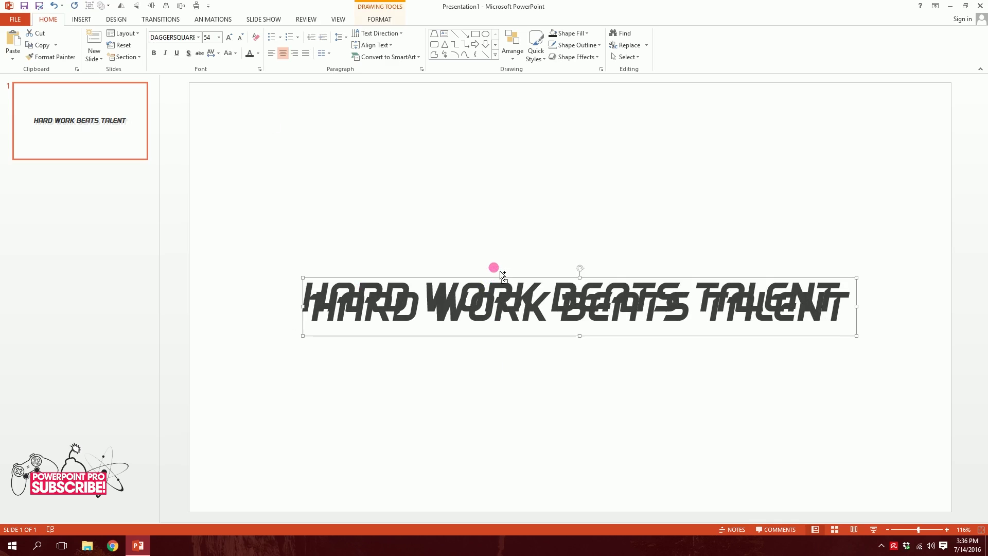
left_click_drag(503, 283, 493, 153)
left_click_drag(321, 187, 921, 186)
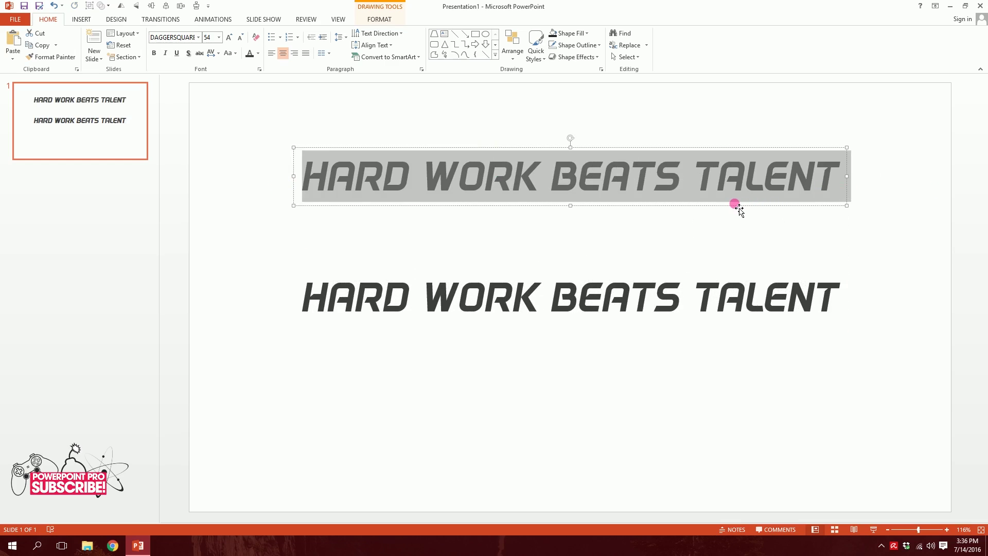
type("\"")
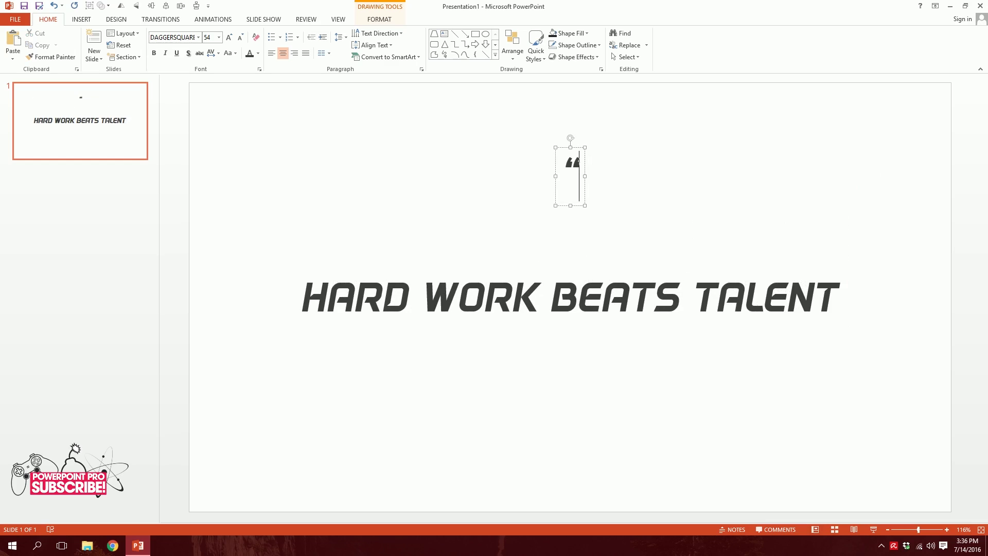
Step: Enlarge the quotation mark's font size by six steps
left_click_drag(580, 183, 524, 135)
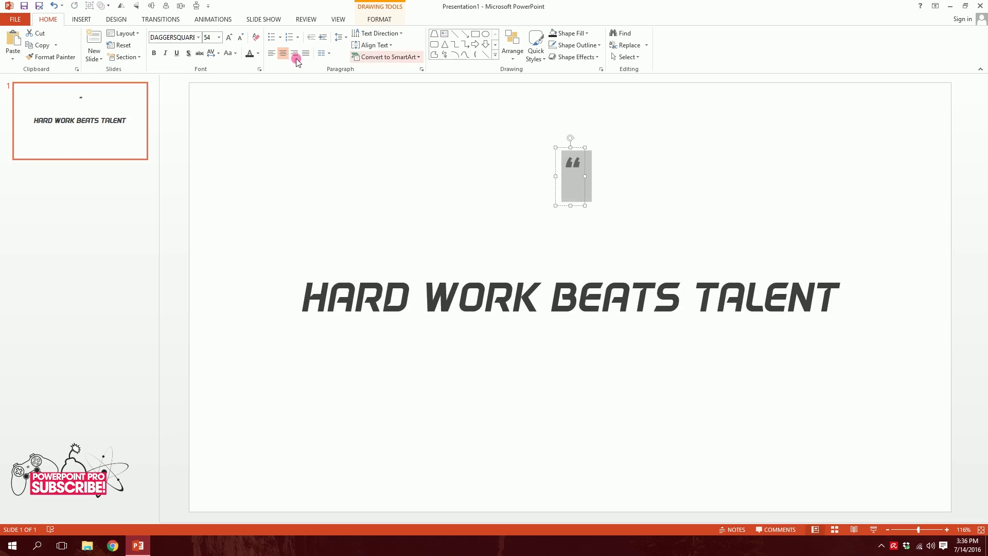
left_click(229, 37)
left_click(229, 37)
left_click(228, 37)
left_click(229, 37)
left_click(228, 37)
left_click(228, 37)
left_click(229, 37)
left_click(229, 37)
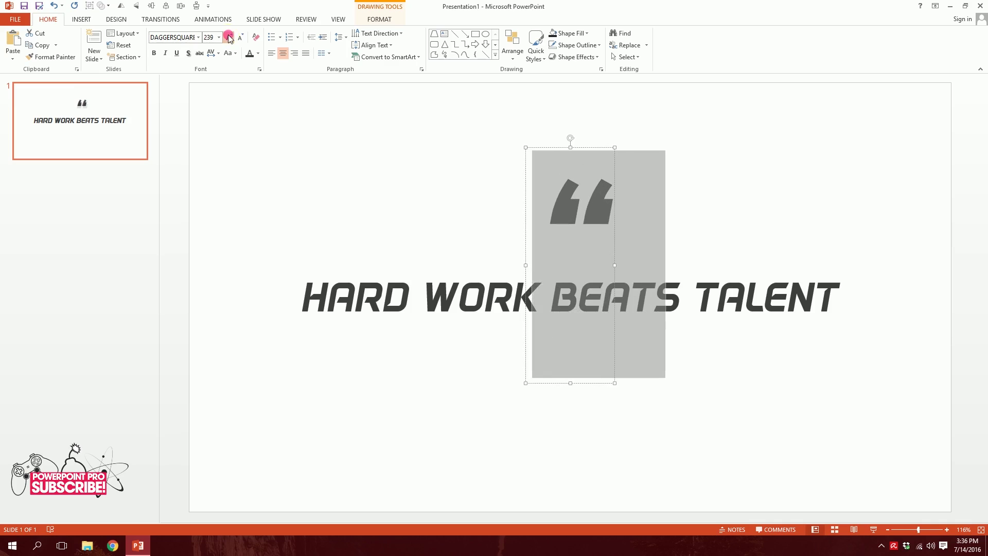
left_click(228, 37)
left_click(228, 37)
left_click(228, 37)
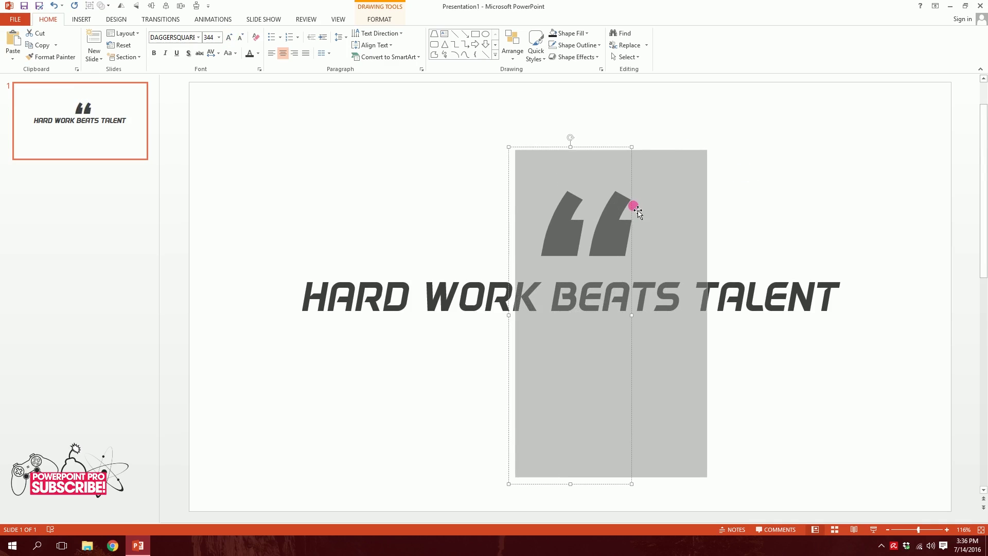
Step: Position the quote marks with an upside-down closing quote at the lower right
left_click_drag(638, 211, 748, 334)
scroll(746, 329, "down", 4, "ctrl")
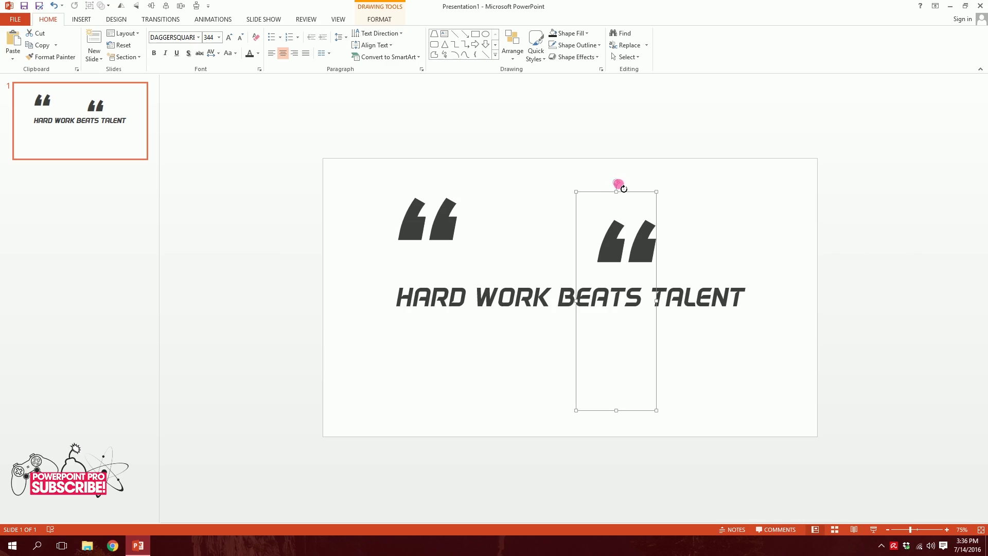
left_click_drag(618, 183, 764, 381)
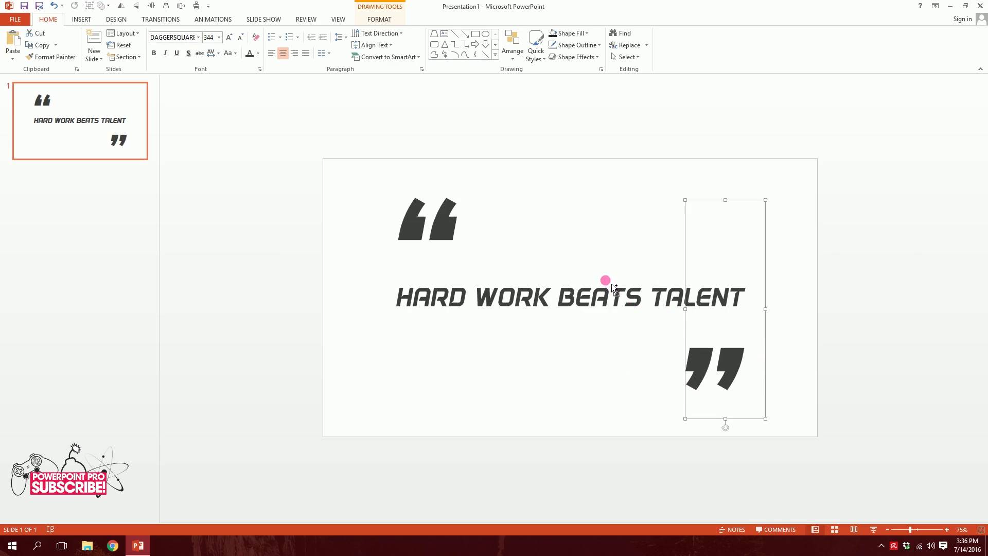
left_click(454, 213, "shift")
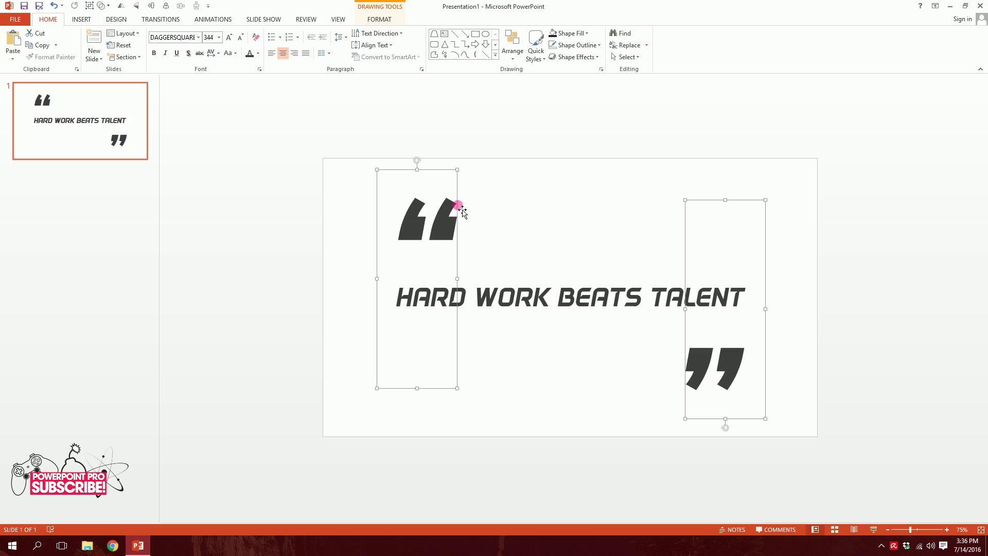
Step: Group the quote marks and title, then centre the group on the slide
right_click(461, 211)
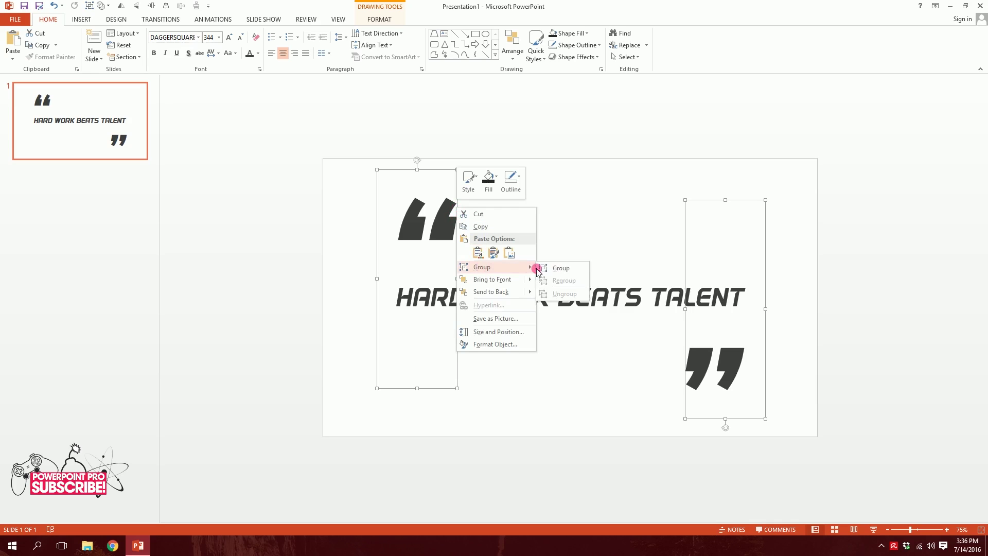
left_click(549, 268)
left_click(482, 166)
left_click_drag(485, 169, 529, 163)
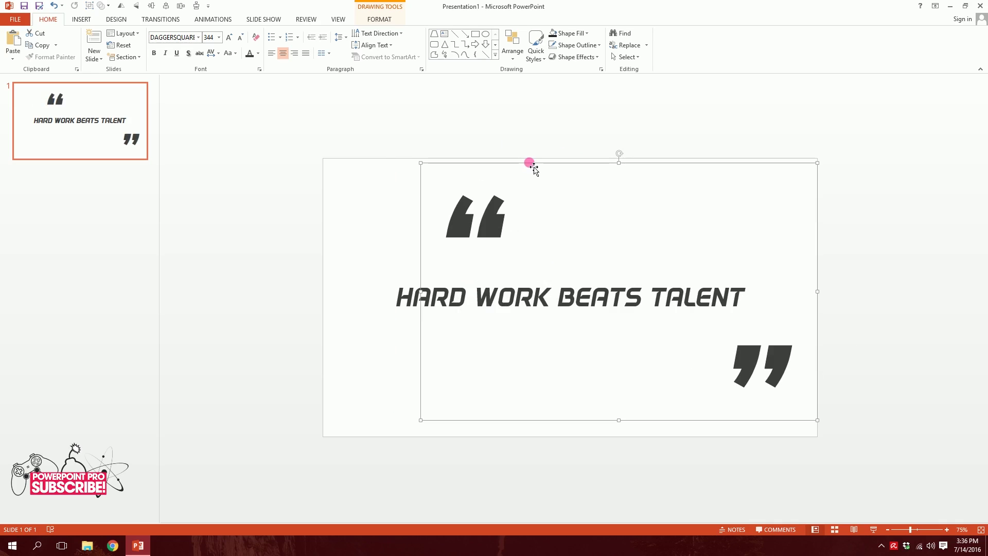
left_click(153, 5)
left_click(166, 6)
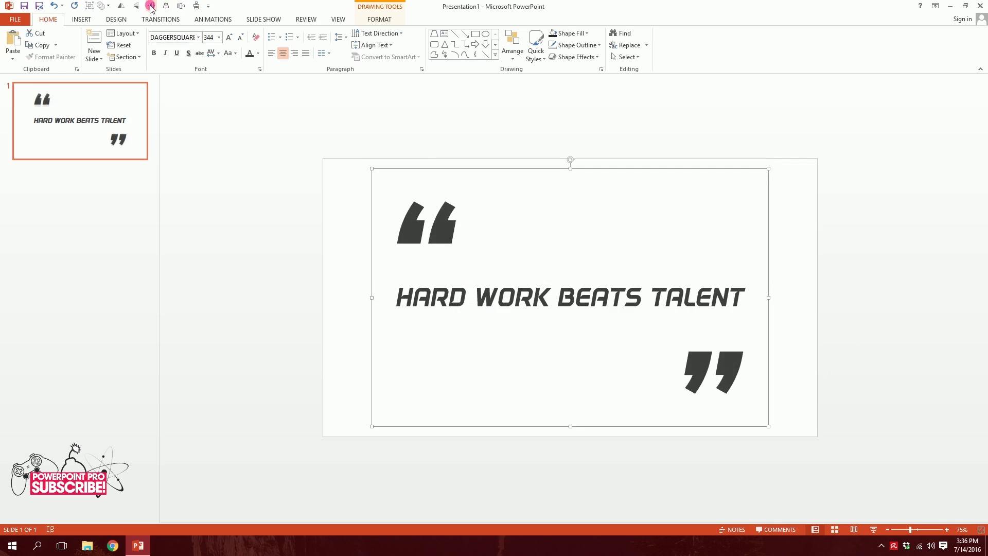
left_click(376, 23)
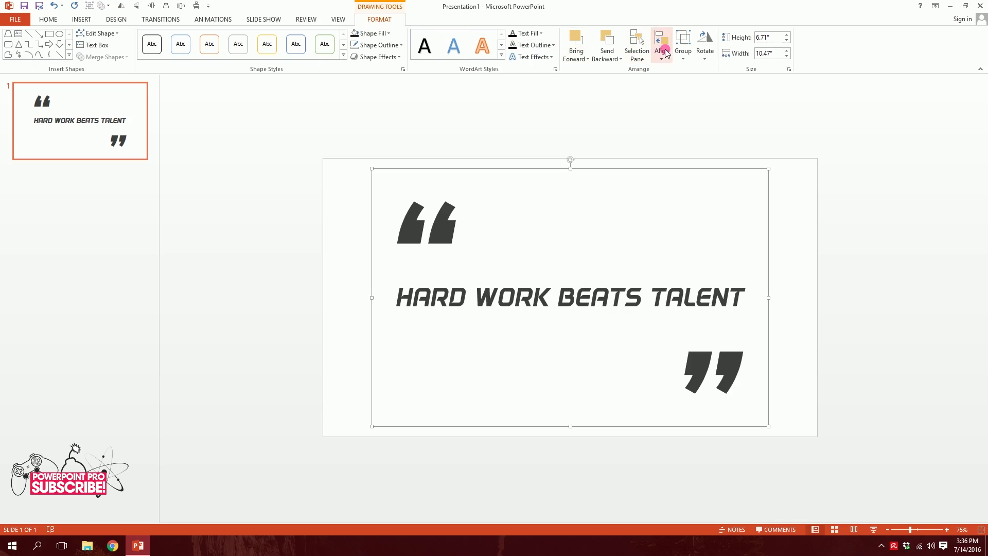
left_click(661, 46)
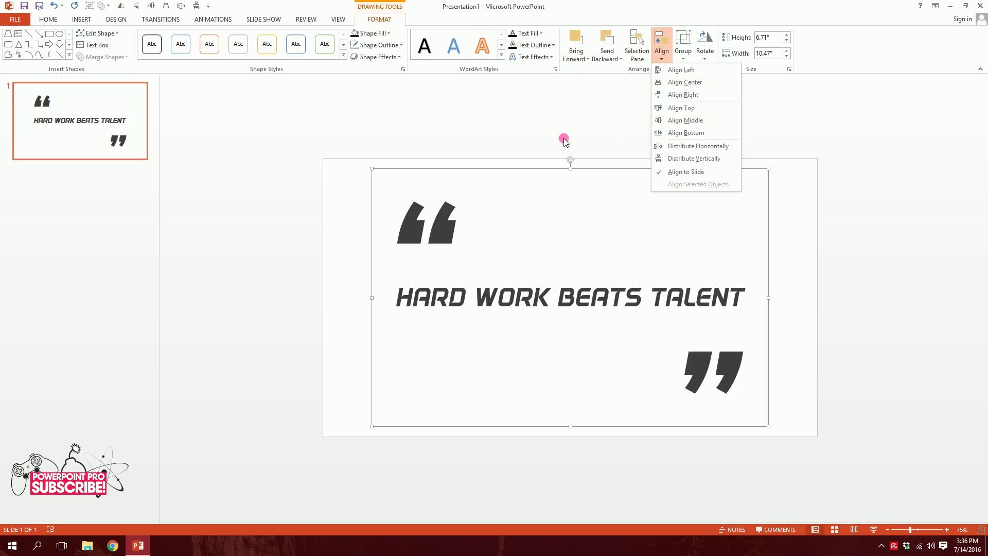
left_click(502, 161)
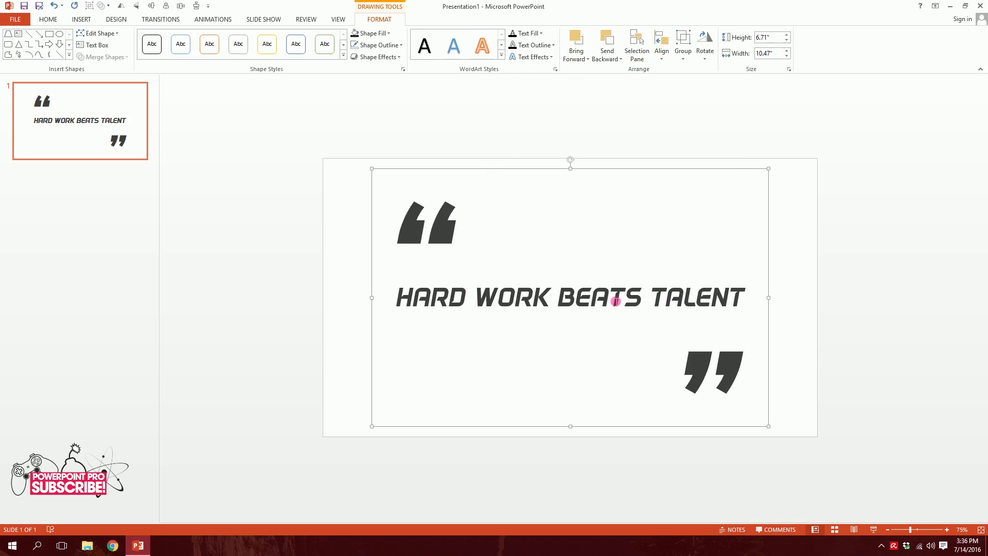
Step: Ungroup the quote marks and title back into separate objects
right_click(618, 168)
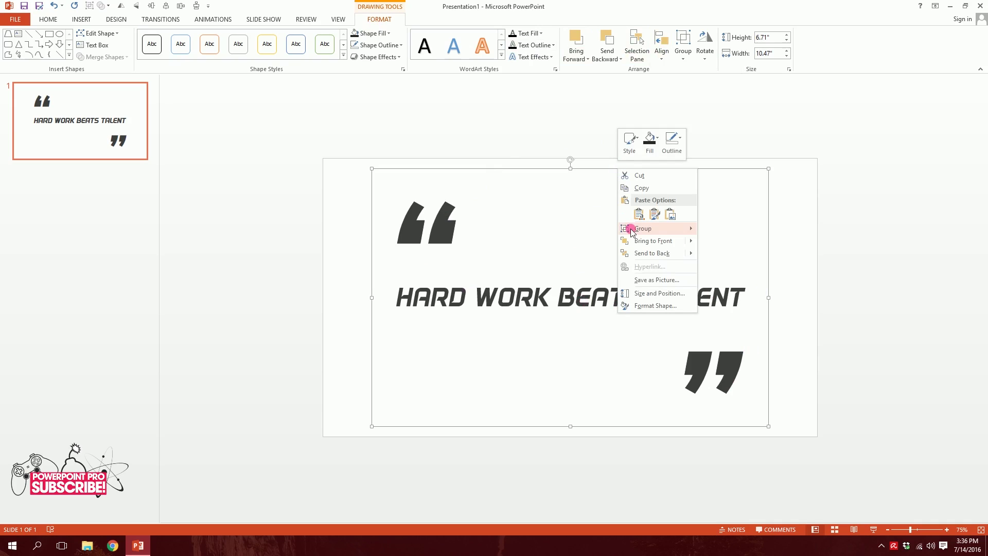
mouse_move(632, 230)
left_click(751, 255)
left_click(594, 170)
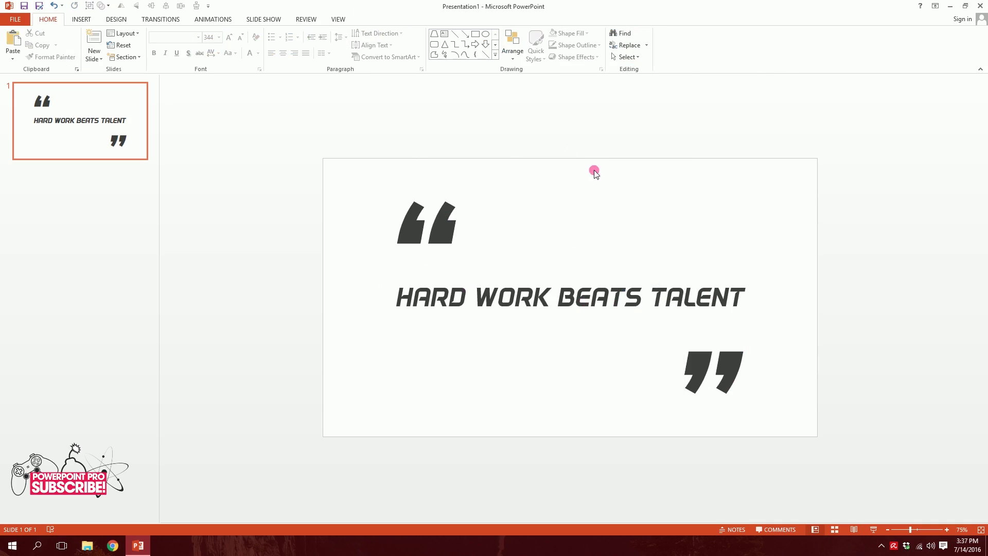
left_click(416, 212)
left_click(708, 357)
left_click(651, 184)
left_click(81, 19)
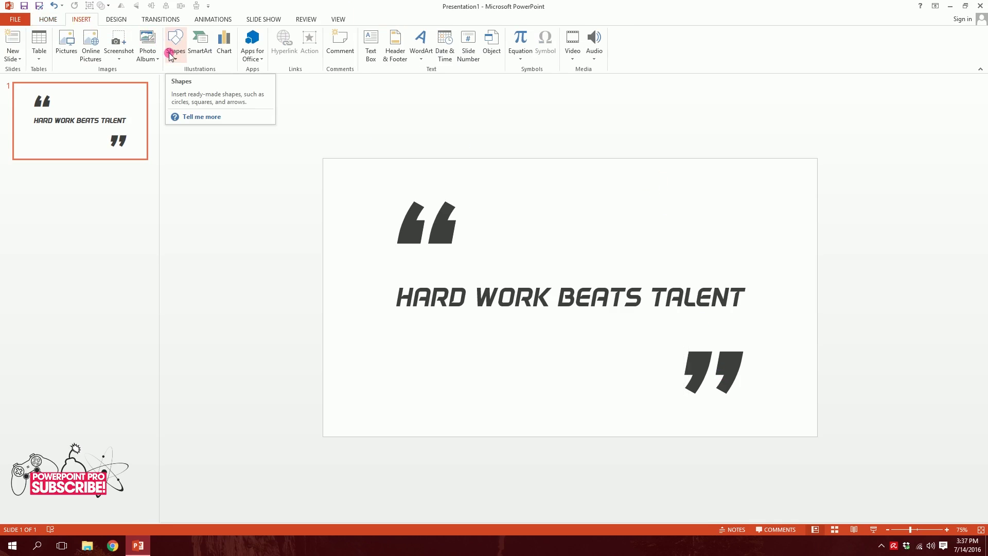
Step: Draw a rectangle covering the whole slide, fitted to 13.33 by 7.5 inches
left_click(170, 54)
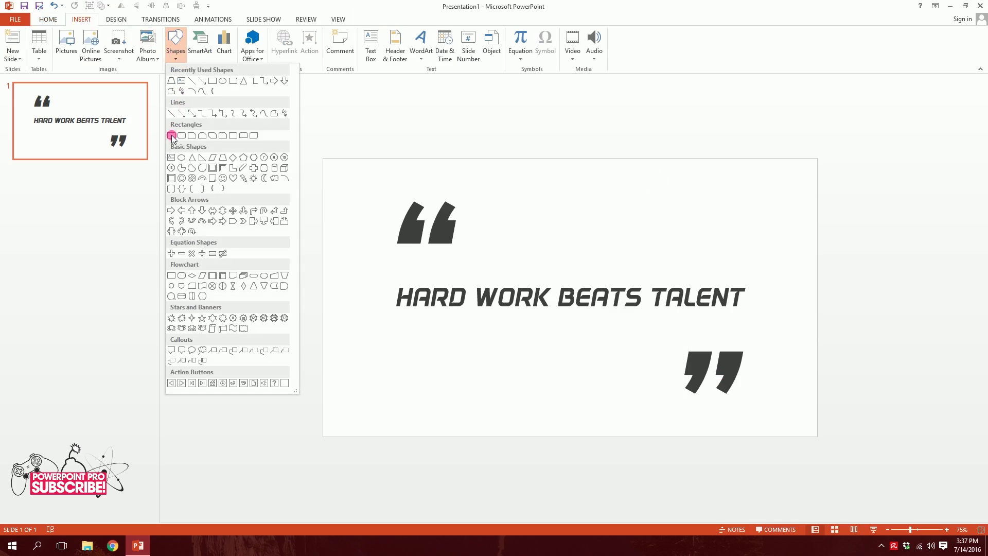
left_click(171, 135)
mouse_move(323, 154)
left_mouse_down()
mouse_move(650, 338)
mouse_move(792, 432)
mouse_move(817, 436)
left_mouse_up()
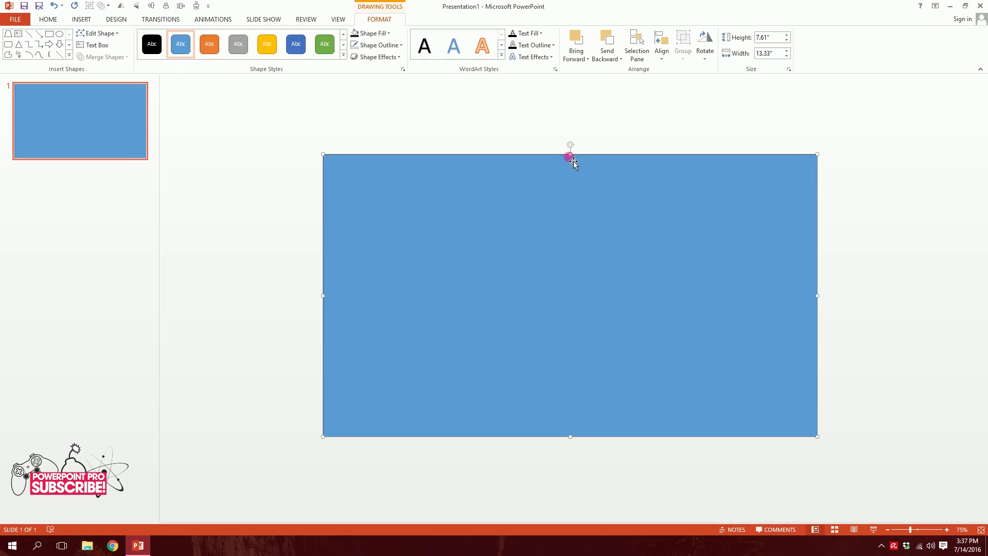
left_click_drag(571, 155, 573, 158)
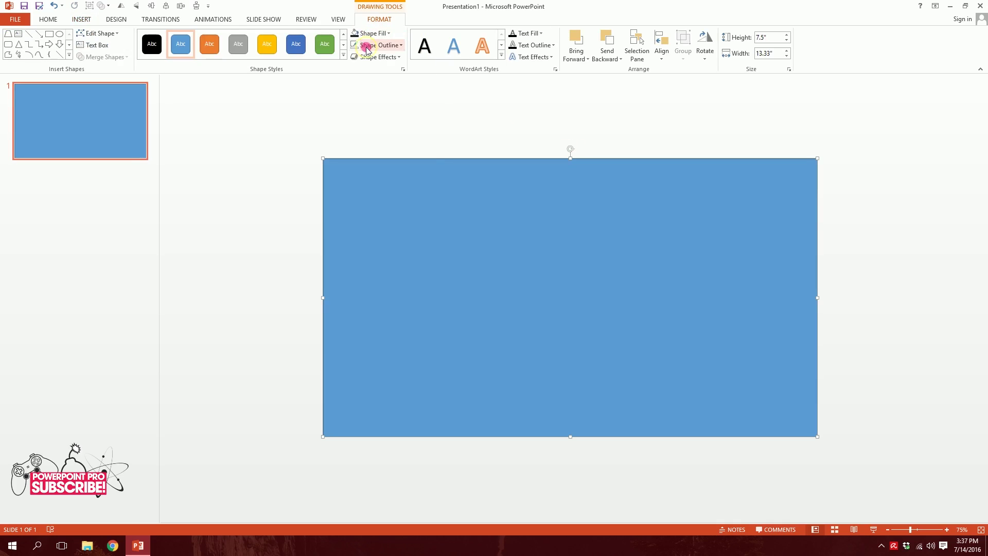
left_click(379, 45)
Step: Remove the rectangle's outline and fill it with a custom mint colour
left_click(356, 156)
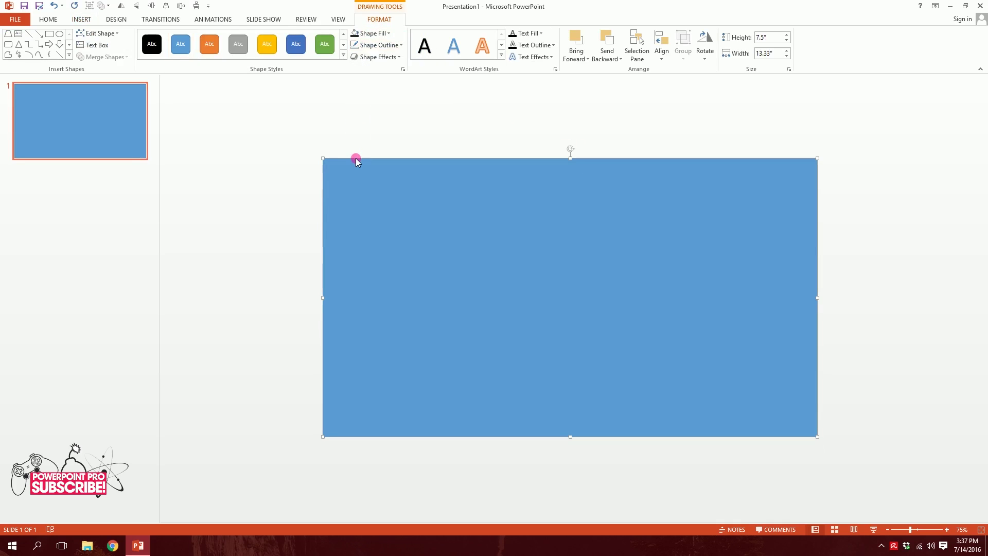
left_click(373, 34)
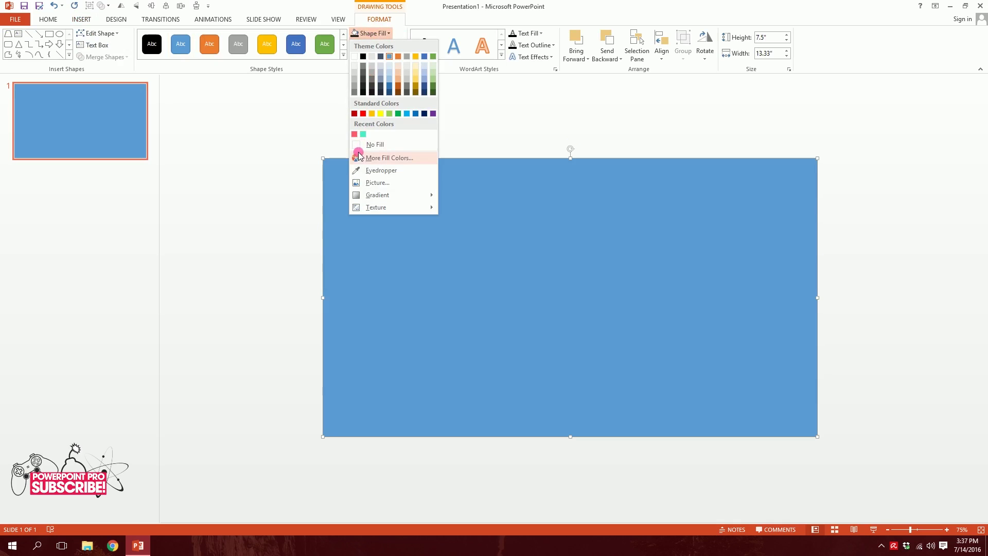
left_click(359, 158)
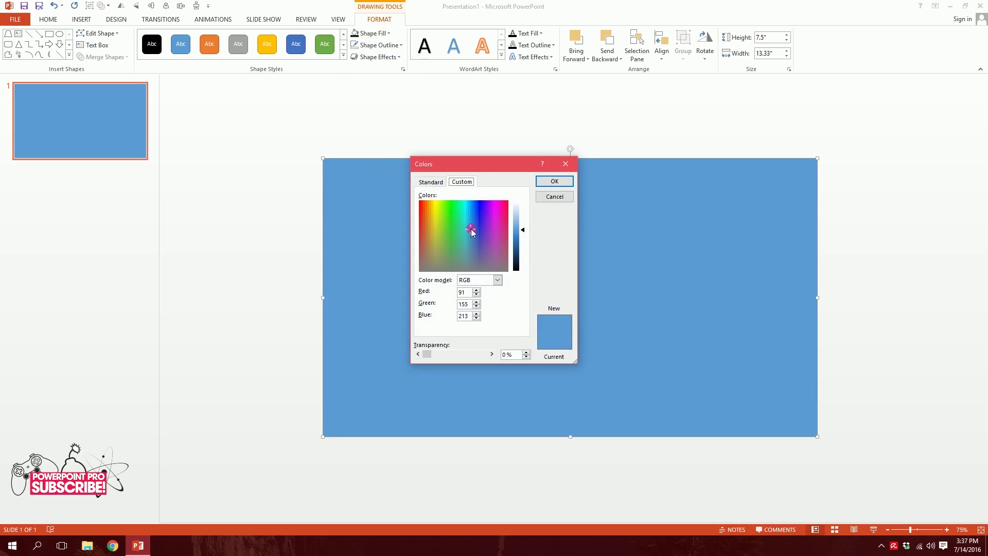
left_click_drag(468, 225, 463, 213)
left_click_drag(525, 230, 524, 222)
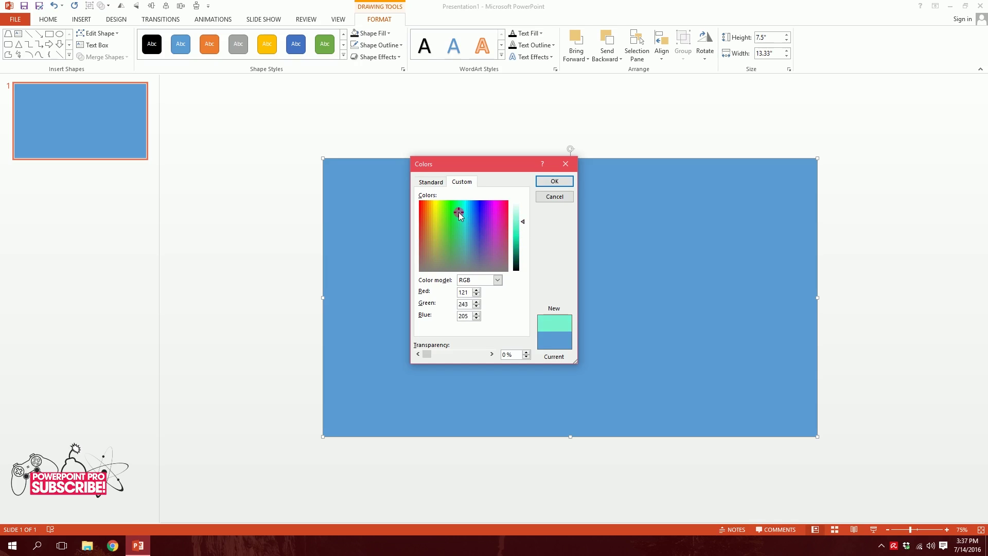
left_click(555, 181)
Step: Send the mint rectangle to the back, behind the quote
right_click(583, 255)
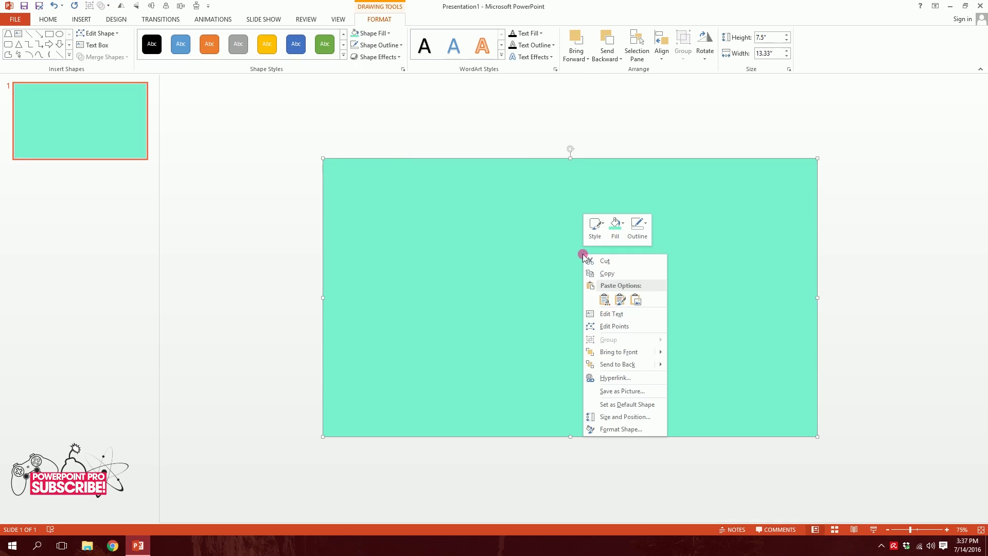
mouse_move(615, 363)
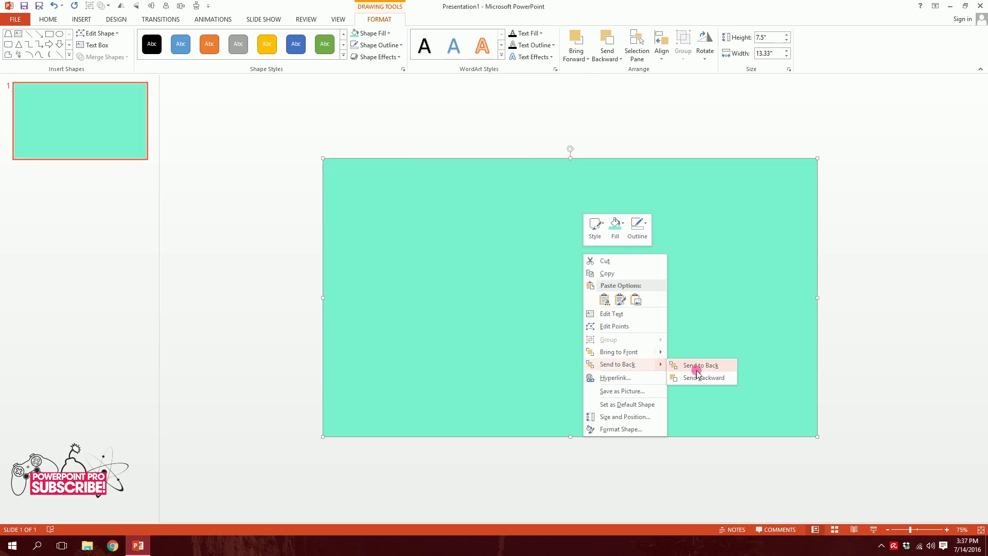
left_click(702, 370)
left_click(499, 114)
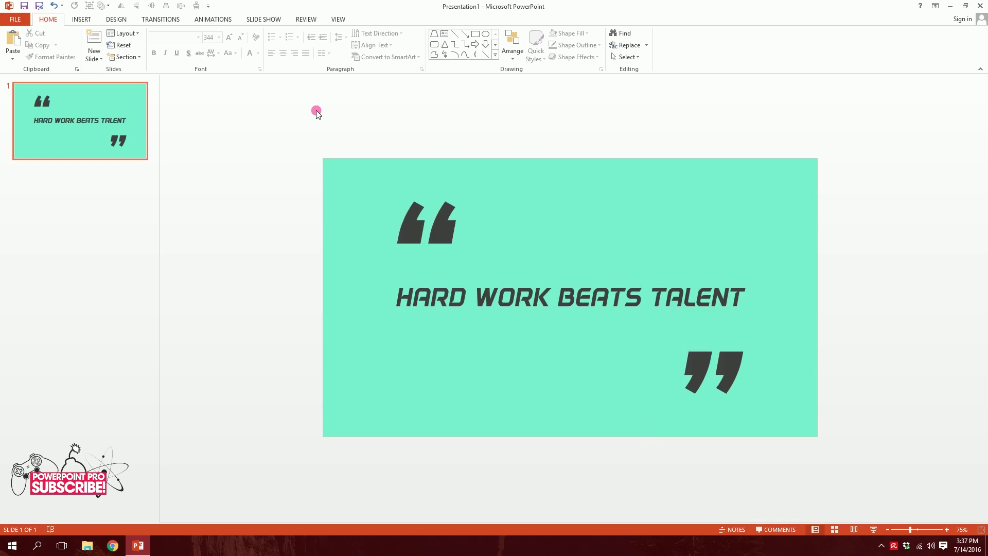
Step: Duplicate slide 1 and open the new slide 2
left_click(66, 121)
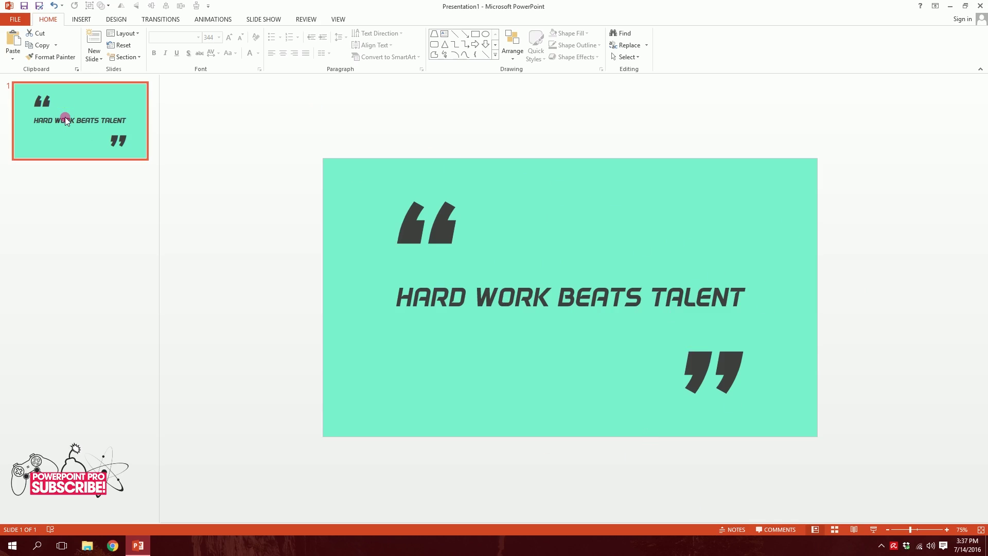
key("ctrl+d")
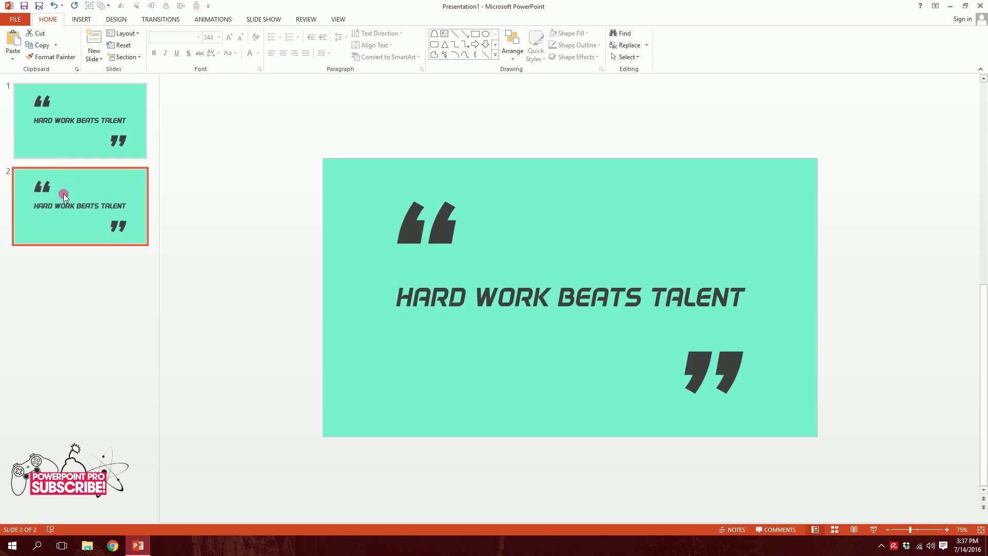
left_click(68, 147)
left_click(57, 204)
left_click(68, 140)
left_click(79, 177)
left_click(69, 140)
left_click(82, 186)
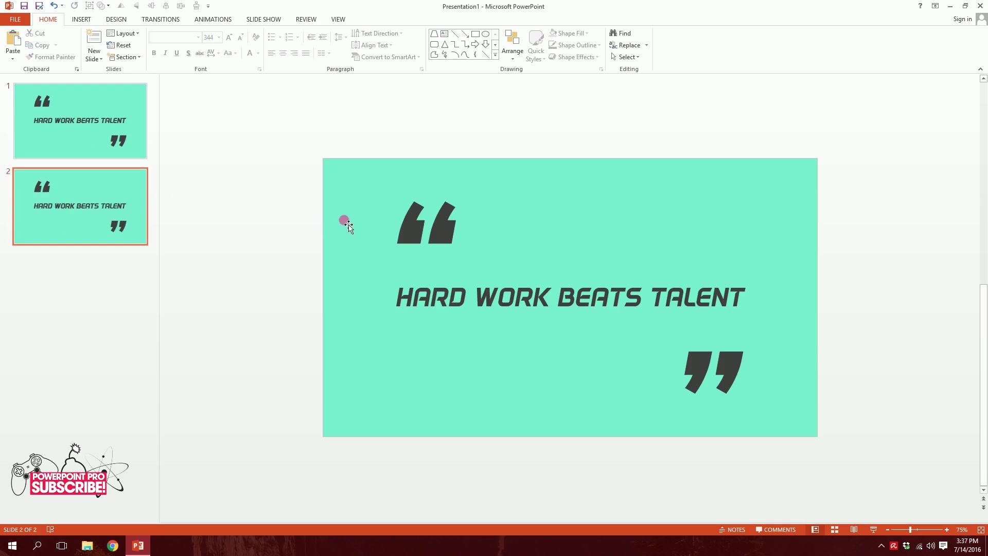
Step: Fill slide 2's background rectangle dark charcoal
left_click(590, 200)
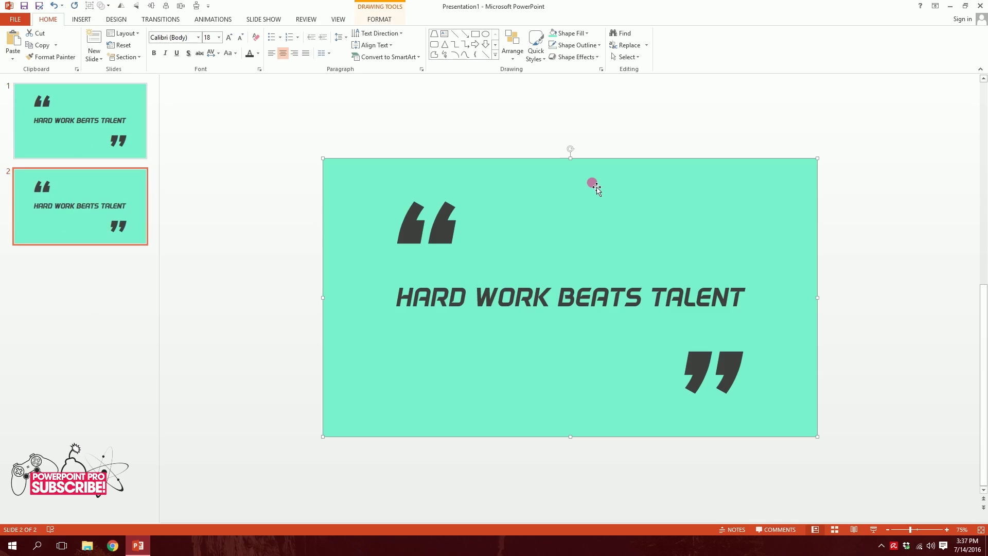
left_click(587, 35)
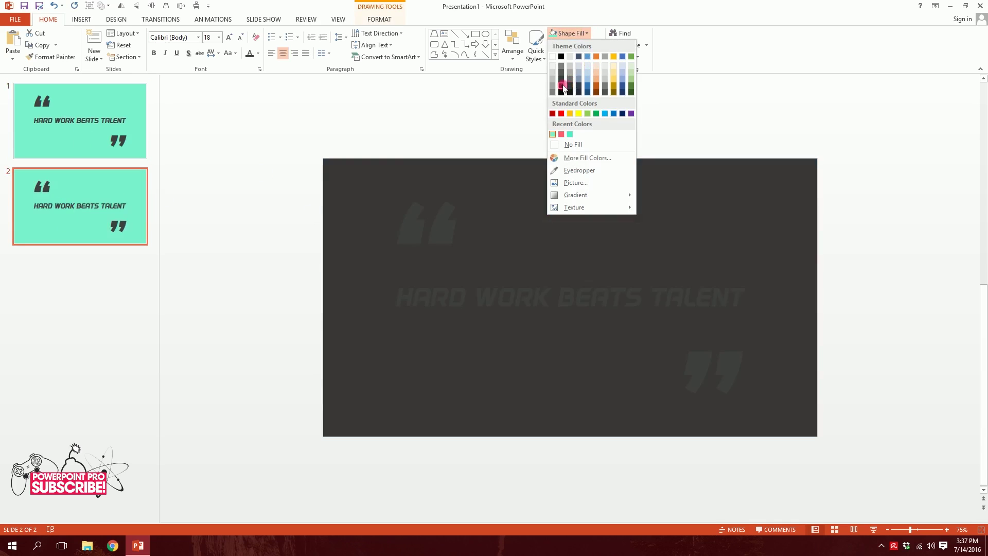
left_click(561, 86)
left_click(512, 85)
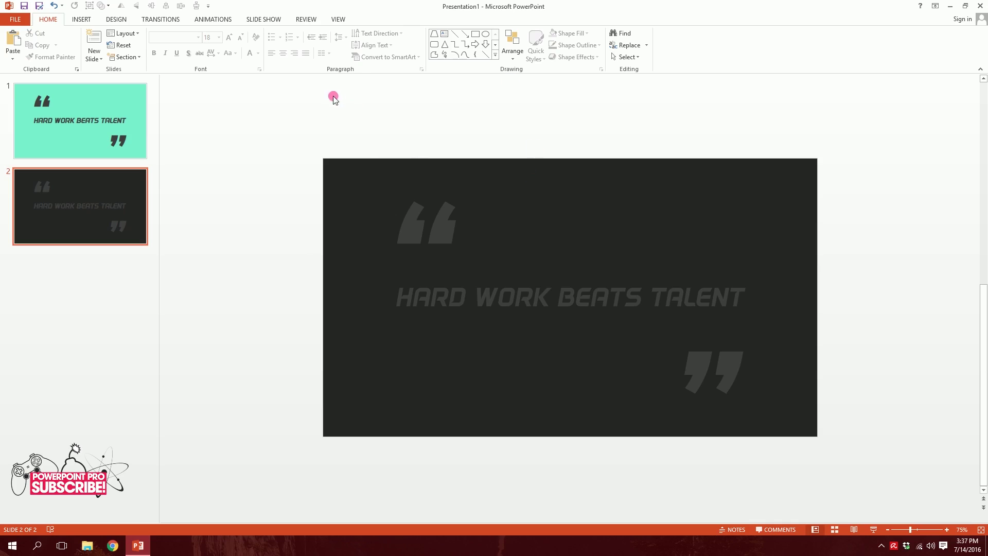
Step: Make slide 2's quote marks and title text Light Green
left_click_drag(250, 115, 781, 499)
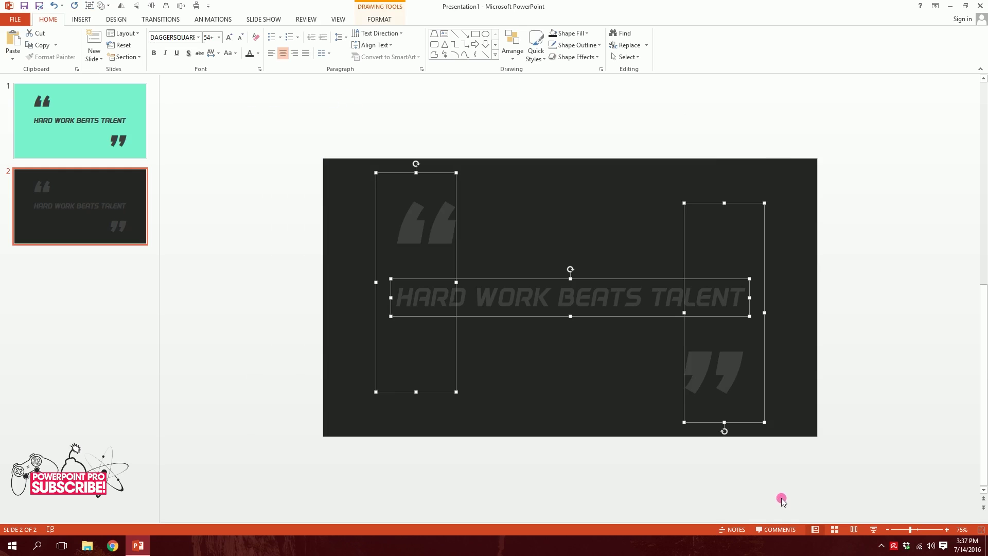
left_click(258, 53)
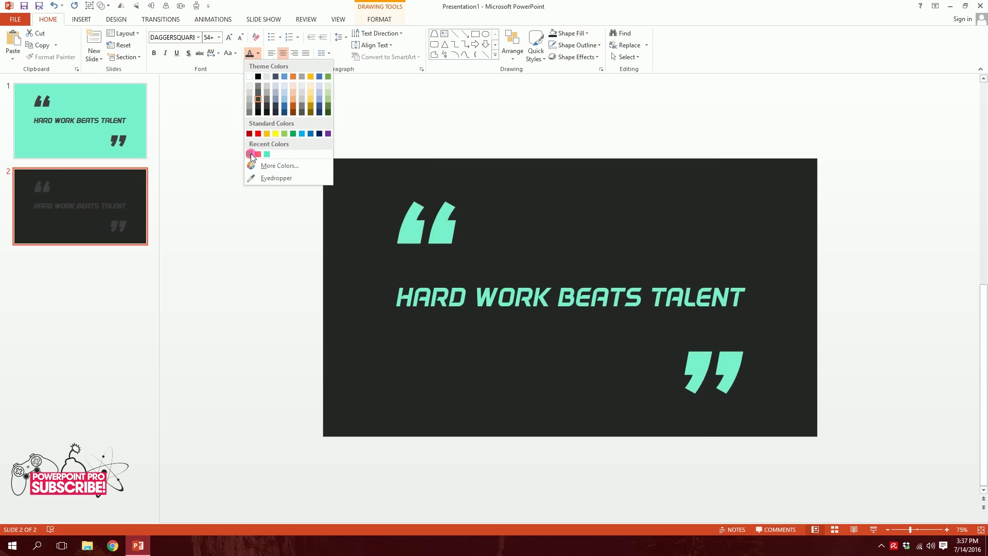
left_click(251, 154)
left_click(252, 266)
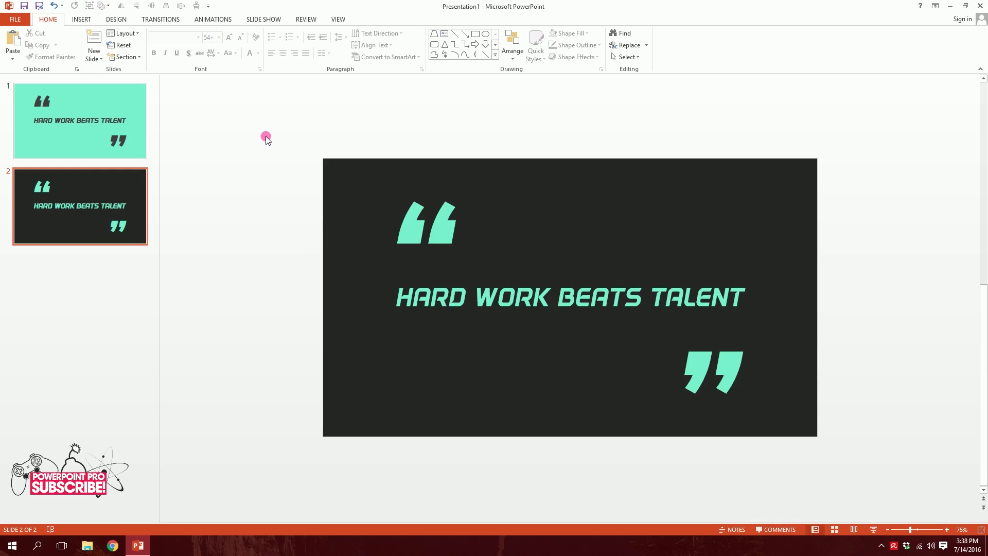
Step: Select all four objects on slide 2 and copy them
left_click_drag(261, 118, 890, 480)
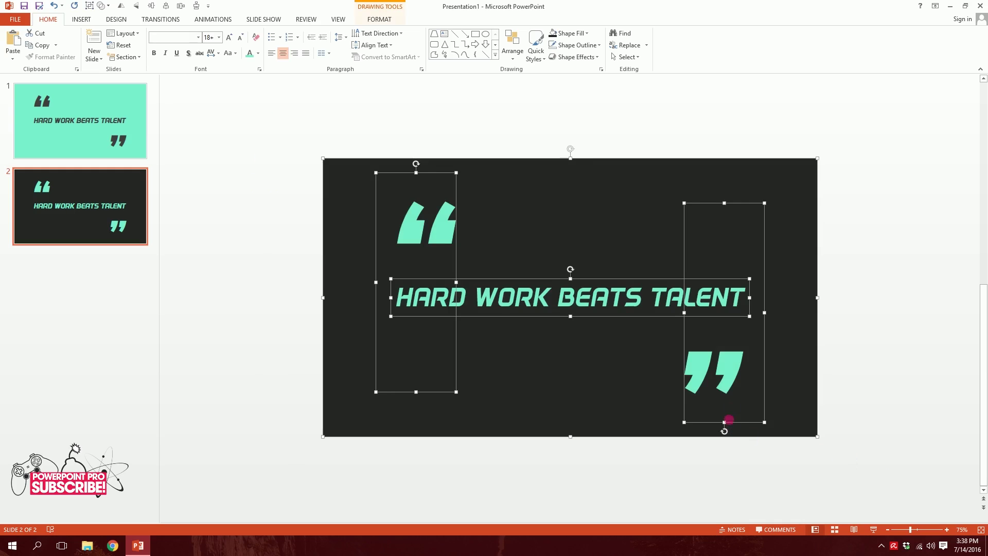
left_click(262, 124)
left_click_drag(262, 123, 823, 509)
left_click(581, 484)
key("ctrl+a")
right_click(589, 369)
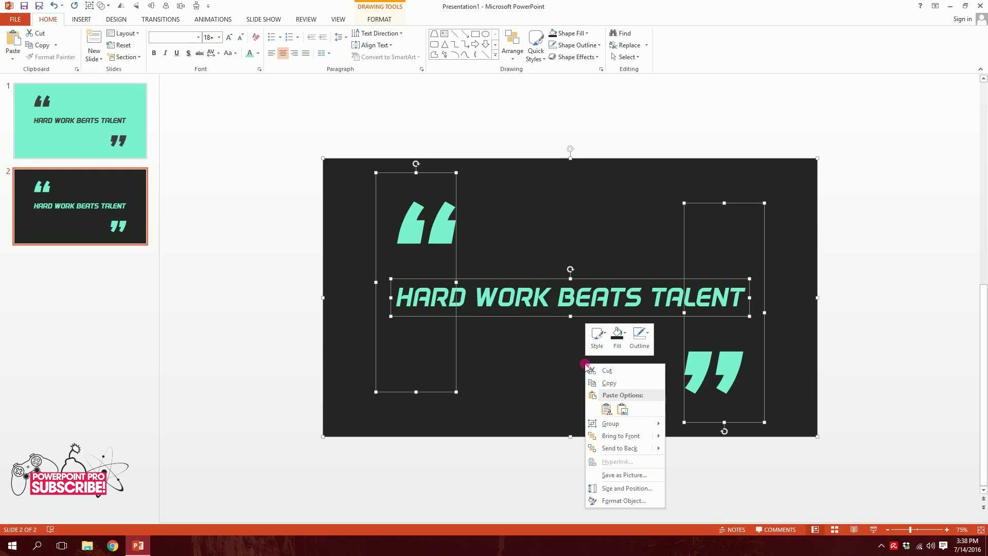
left_click(610, 383)
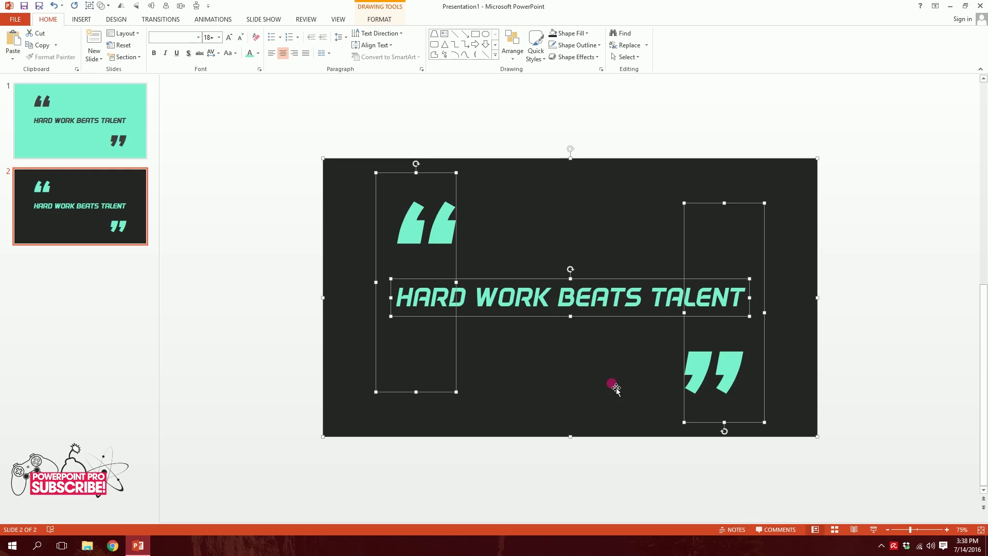
Step: Paste the copied objects onto slide 1 as a picture
left_click(119, 145)
left_click(489, 189)
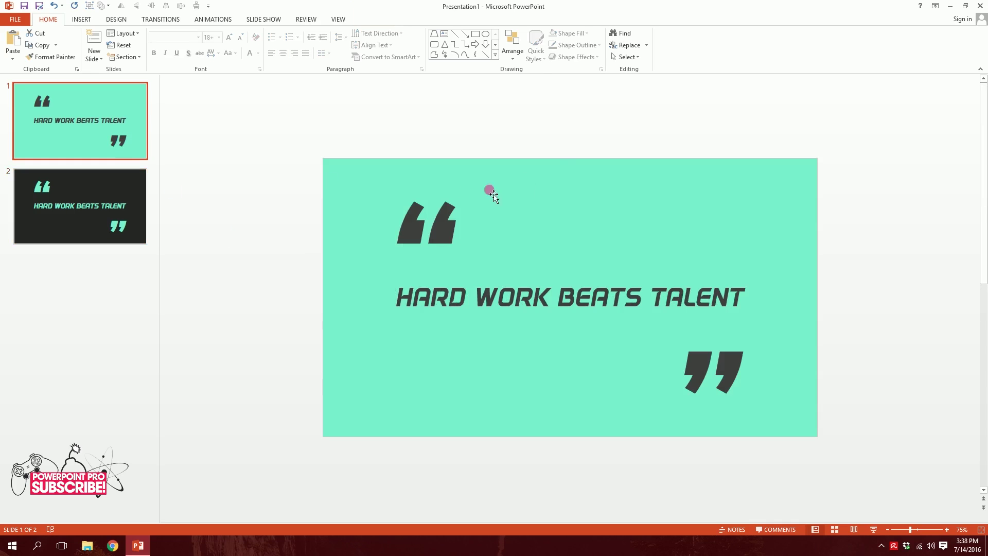
right_click(577, 124)
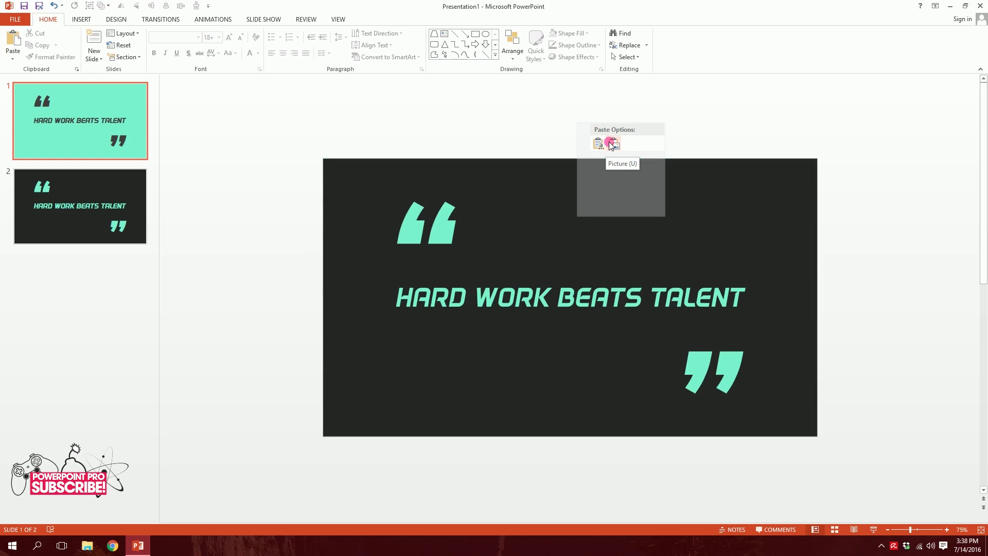
left_click(613, 144)
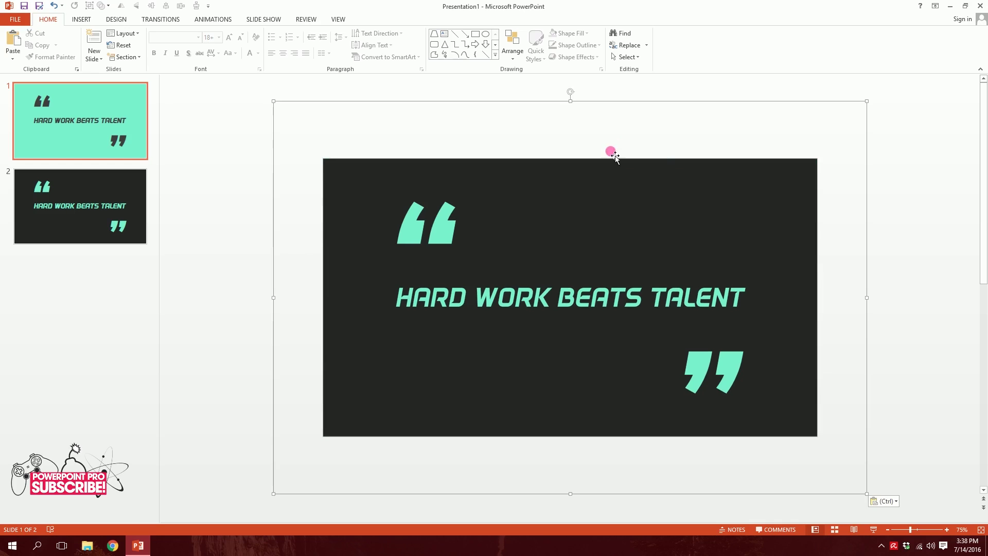
Step: Align the pasted picture over slide 1 and crop it to a parallelogram
mouse_move(448, 254)
left_mouse_down()
mouse_move(529, 338)
mouse_move(572, 308)
mouse_move(653, 417)
mouse_move(615, 451)
mouse_move(494, 365)
mouse_move(453, 256)
left_mouse_up()
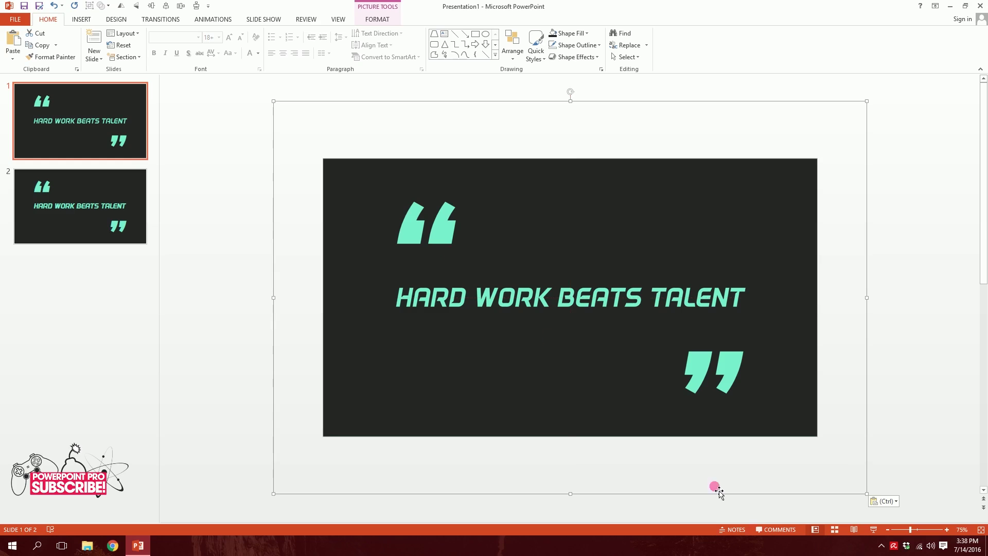
left_click(379, 20)
left_click(869, 51)
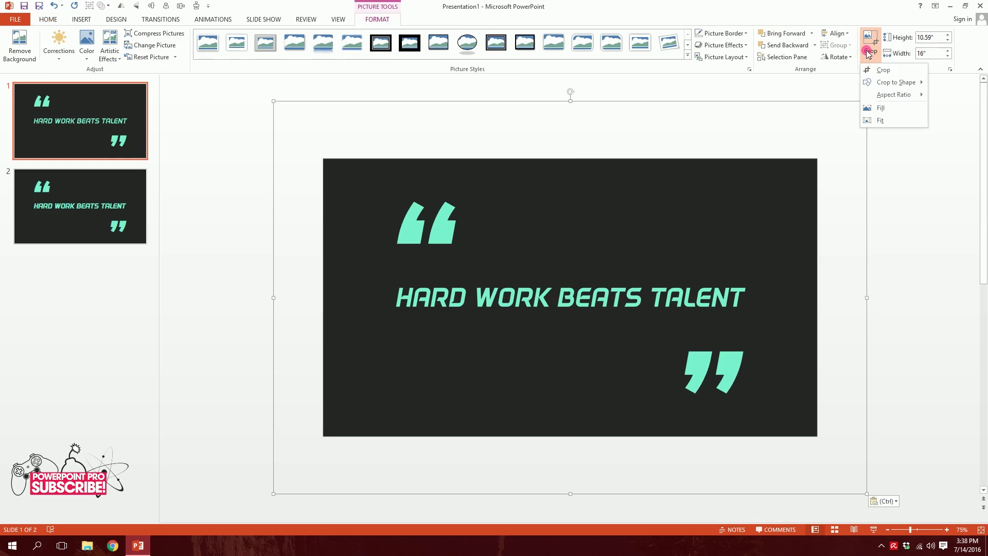
left_click(895, 82)
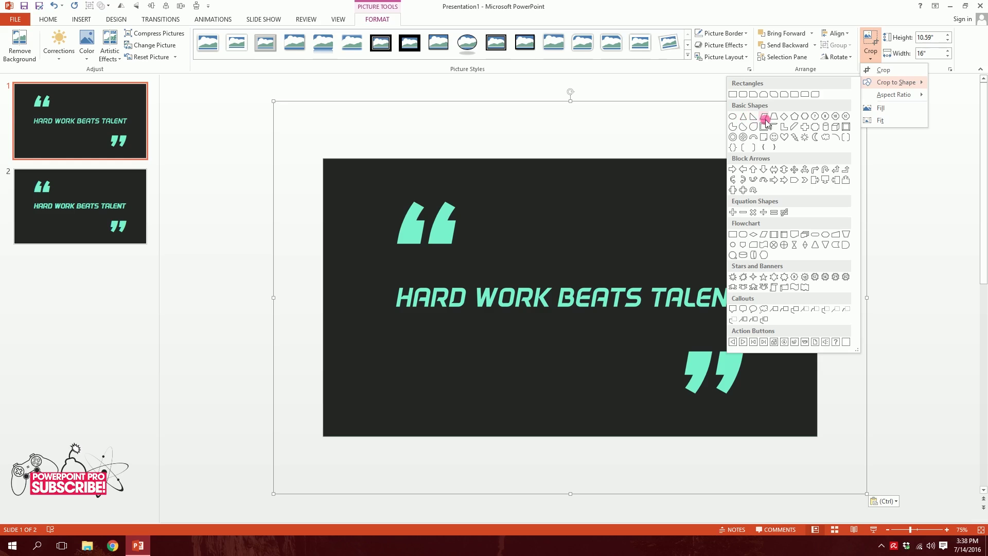
left_click(763, 117)
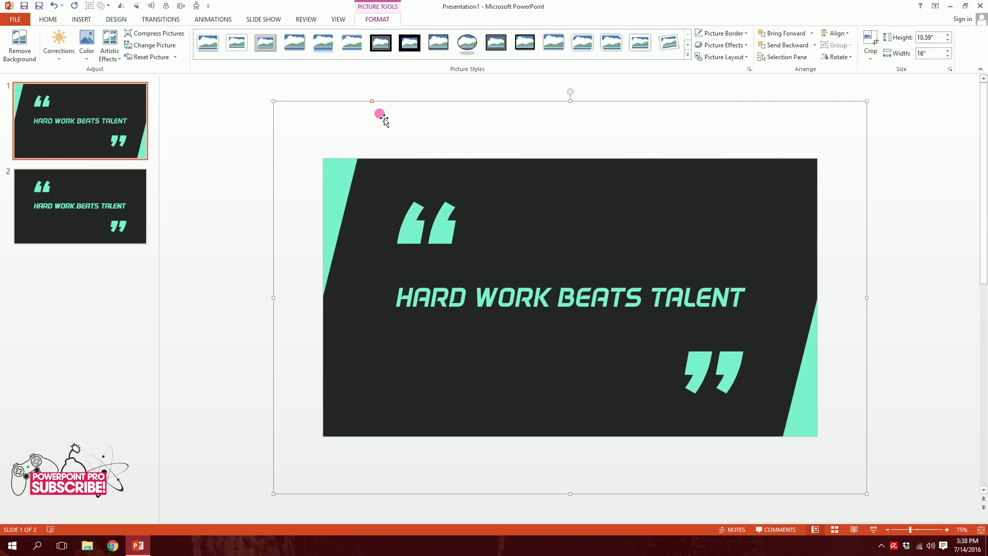
left_click(449, 99)
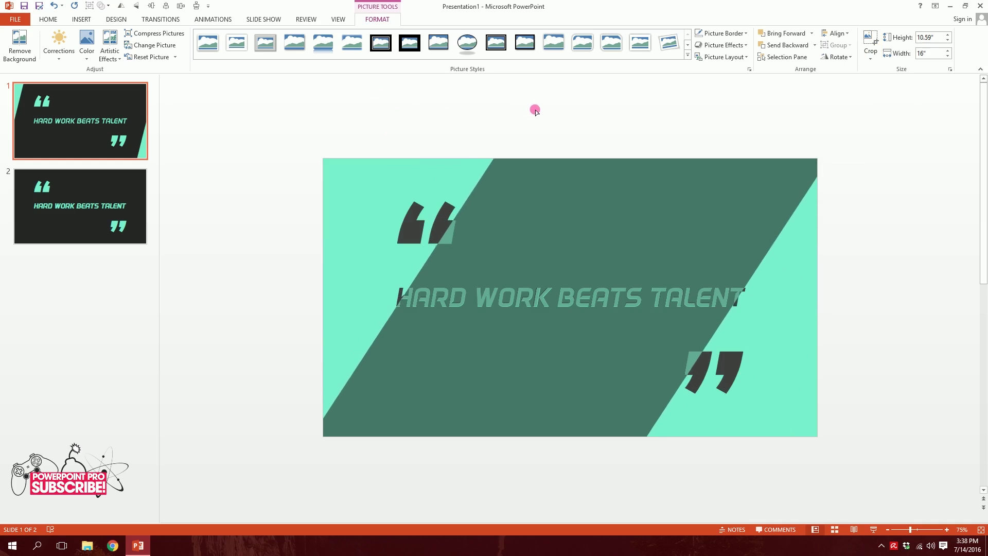
left_click(760, 385)
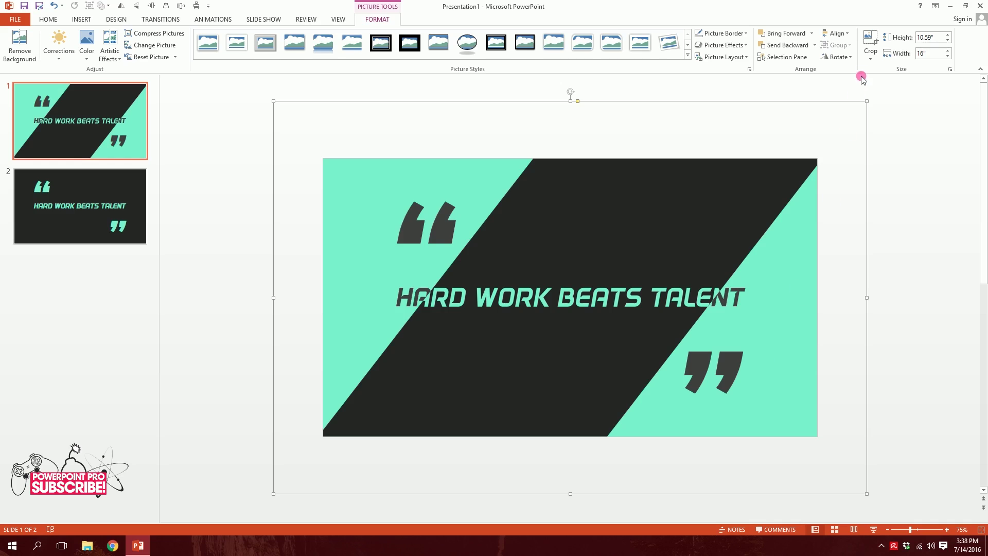
left_click(871, 57)
Step: Try cropping the picture to a deep arrow, then to a left-shifted triangle
mouse_move(878, 85)
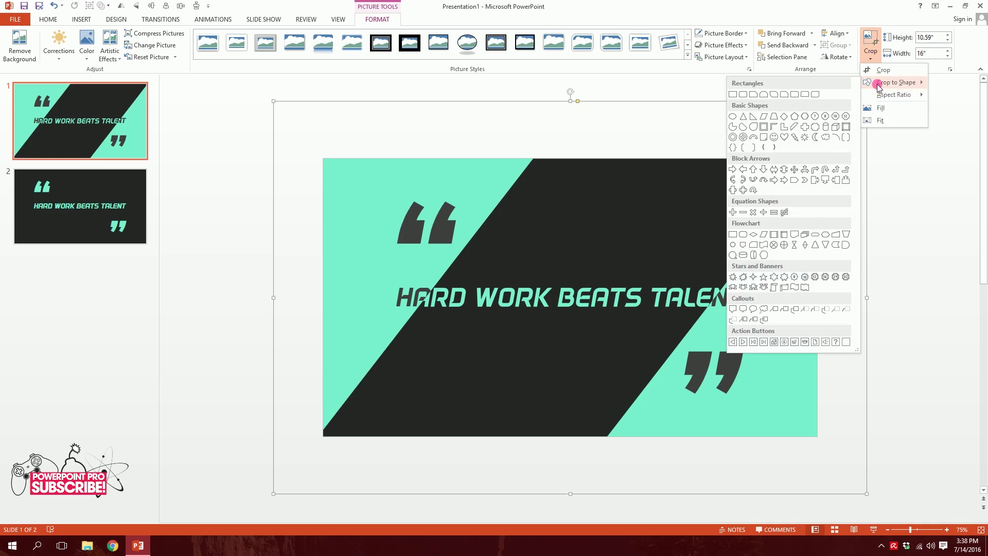
left_click(805, 180)
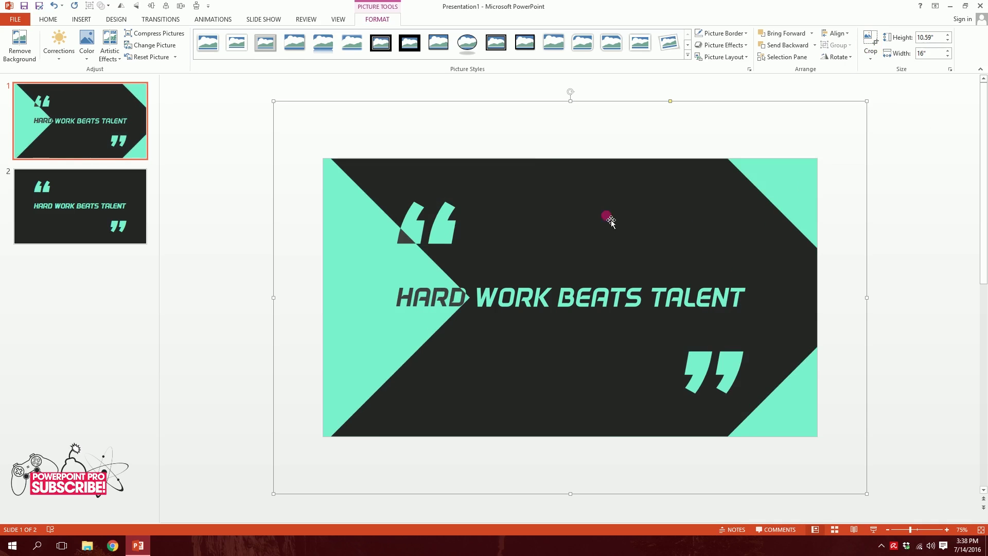
left_click_drag(668, 101, 519, 101)
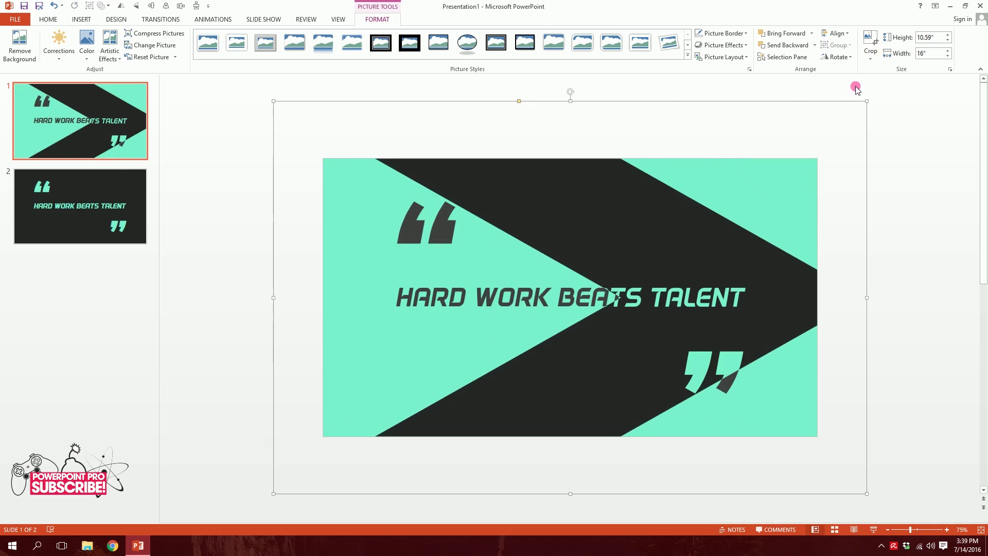
left_click(870, 54)
mouse_move(893, 87)
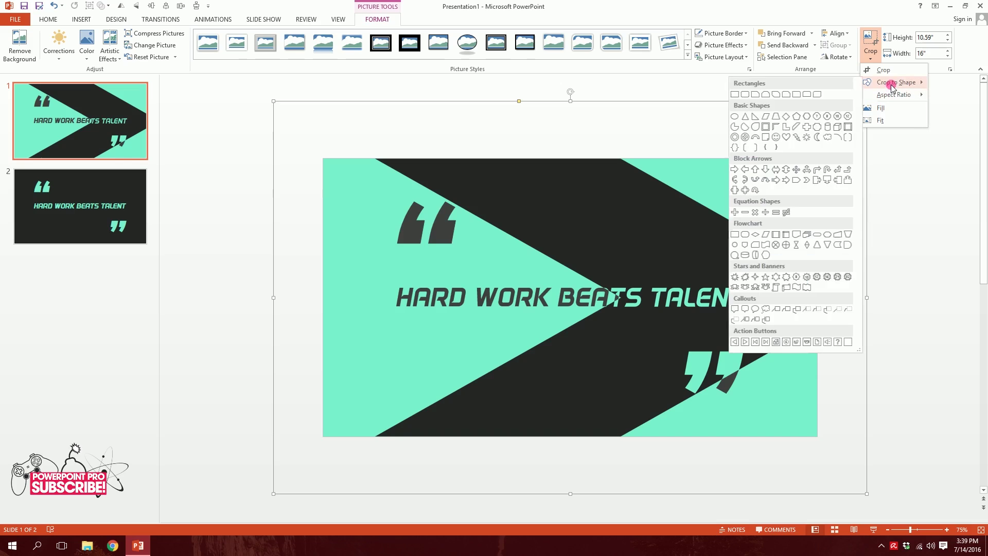
left_click(744, 122)
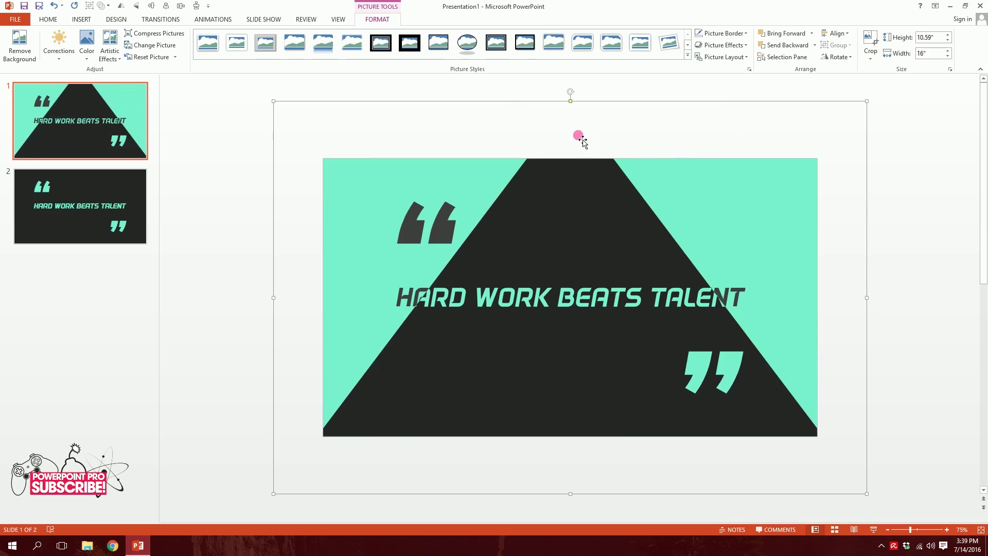
left_click_drag(570, 101, 421, 101)
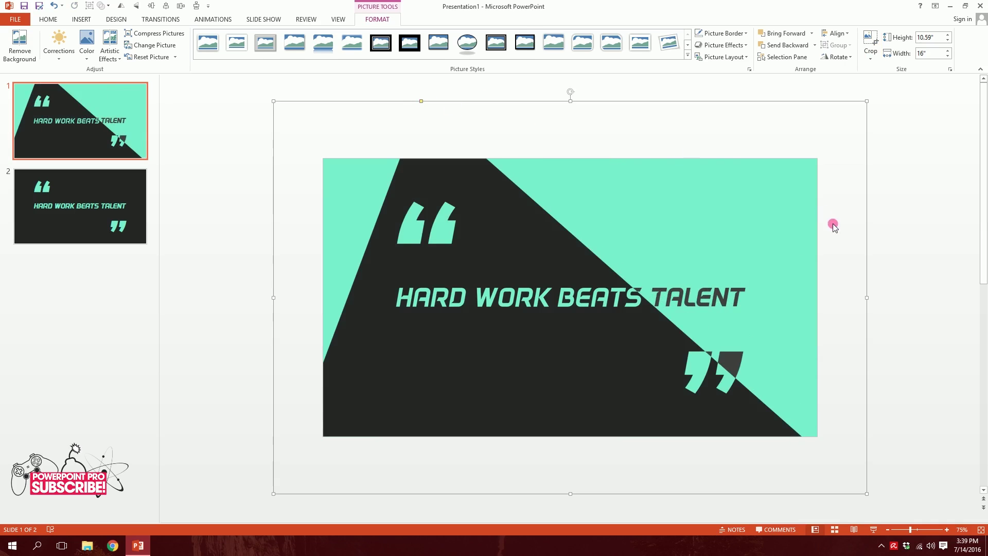
Step: Try a lightning bolt crop, then settle on an isosceles triangle
left_click(870, 53)
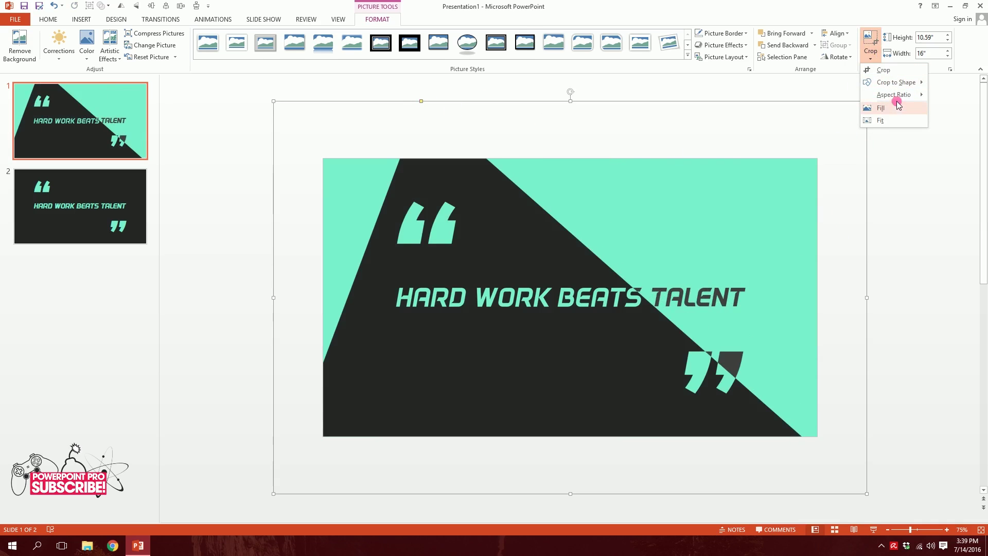
mouse_move(900, 89)
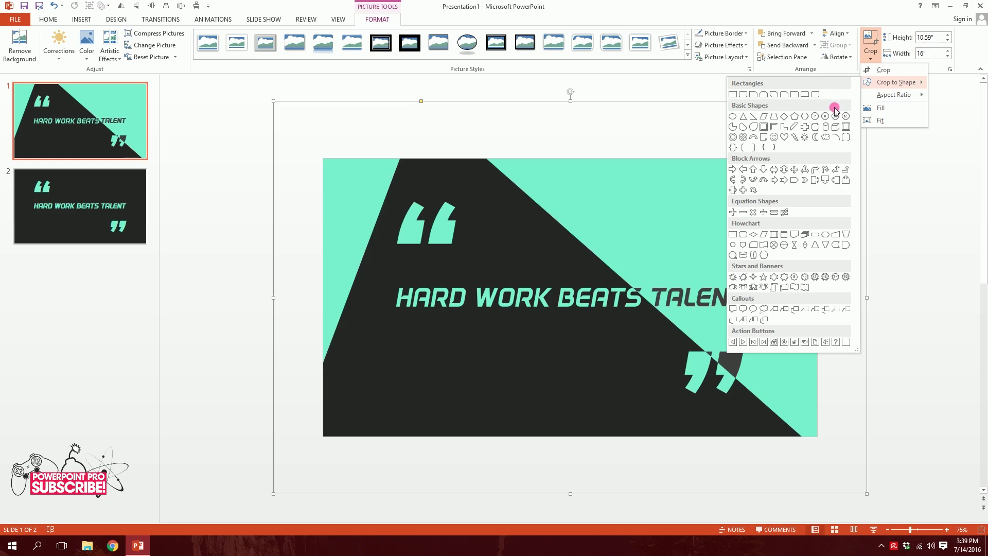
left_click(795, 136)
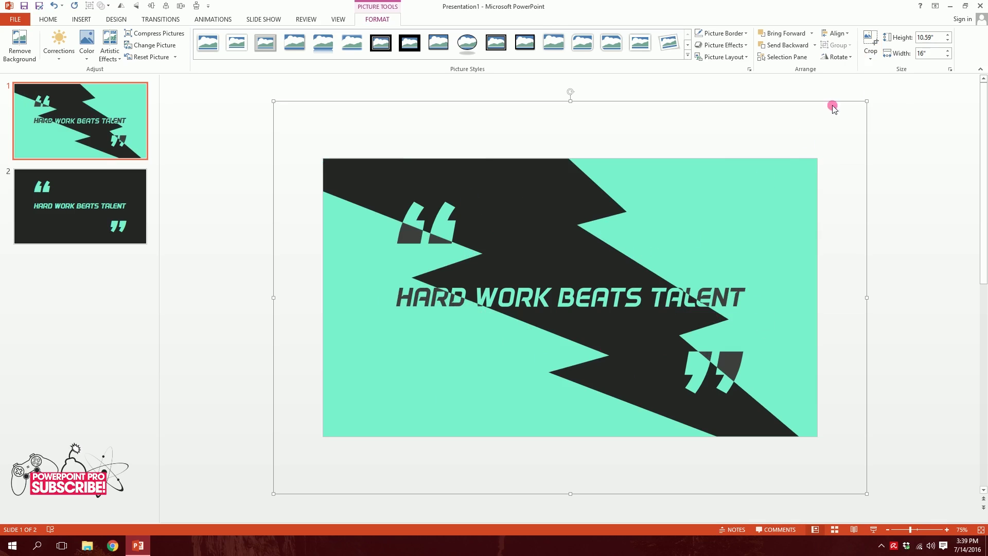
left_click(876, 58)
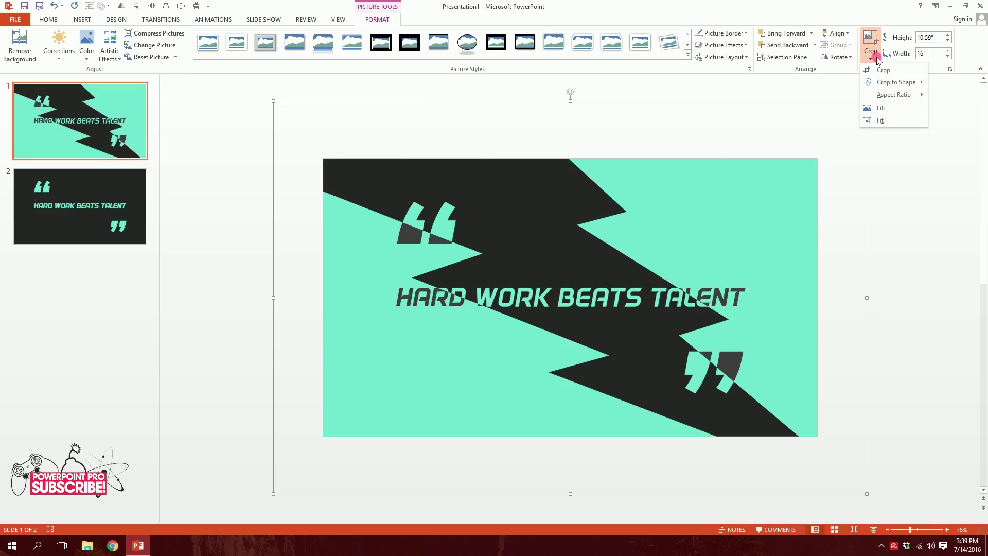
mouse_move(880, 82)
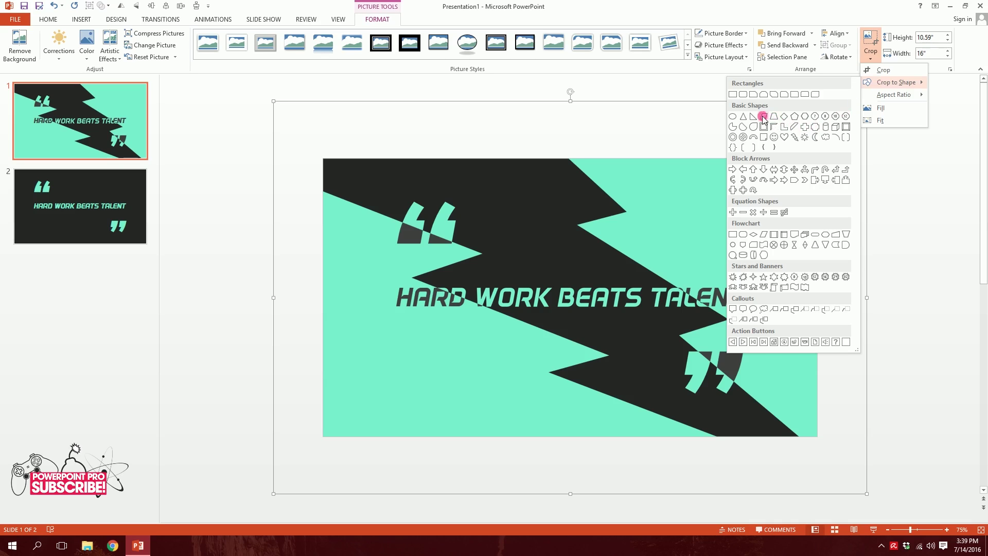
left_click(744, 116)
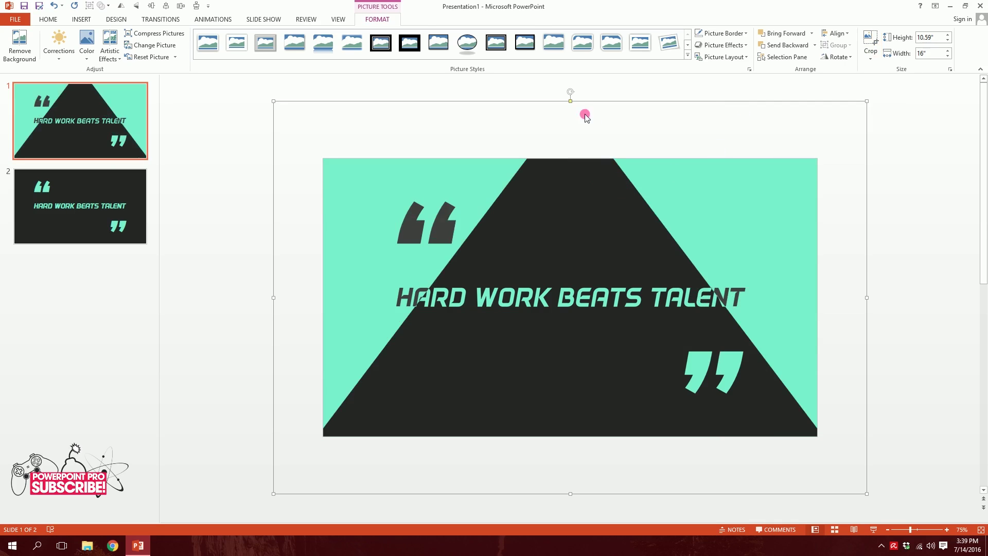
Step: Pull the triangle's apex to the top-right corner and nudge the dark picture slightly left
left_click_drag(570, 102, 910, 94)
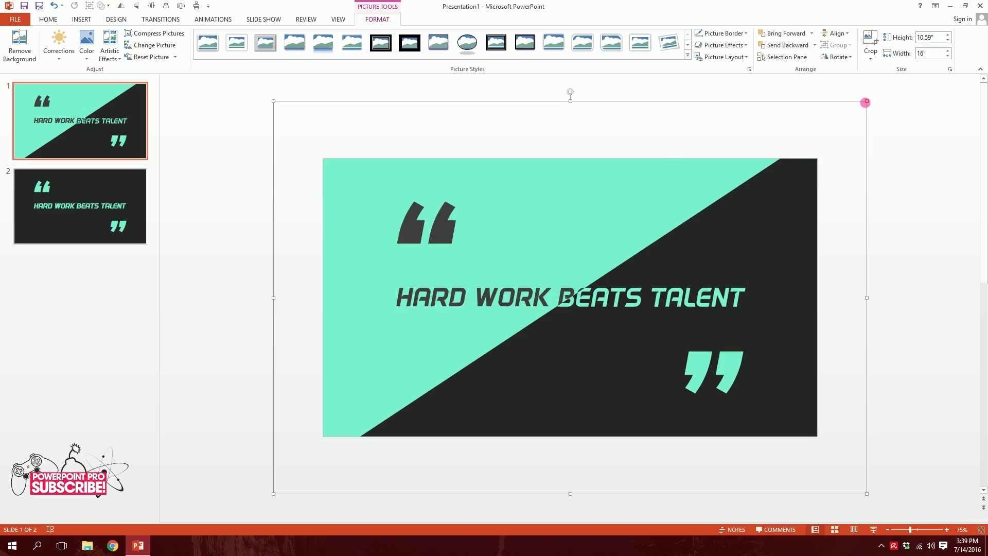
left_click(858, 104)
left_click_drag(858, 105, 833, 109)
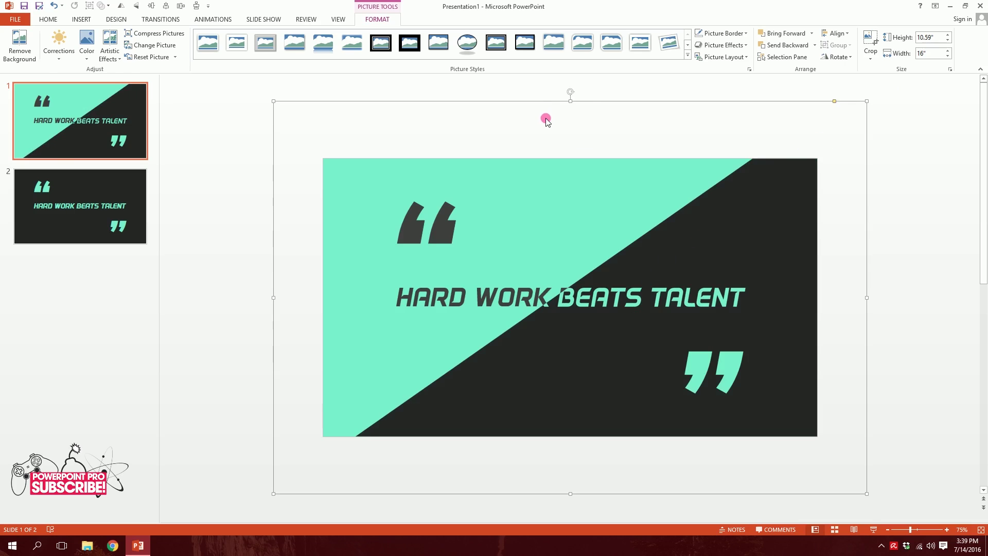
left_click(599, 91)
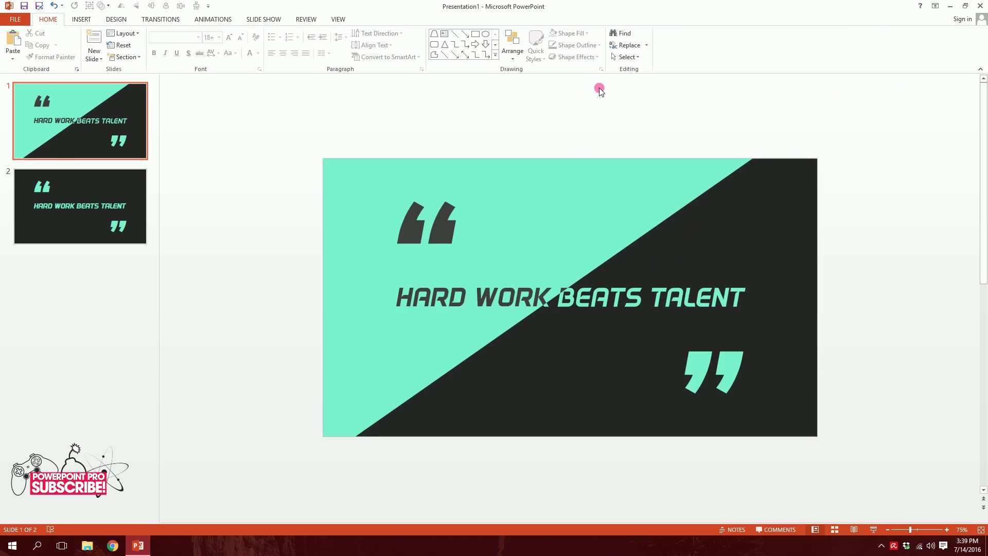